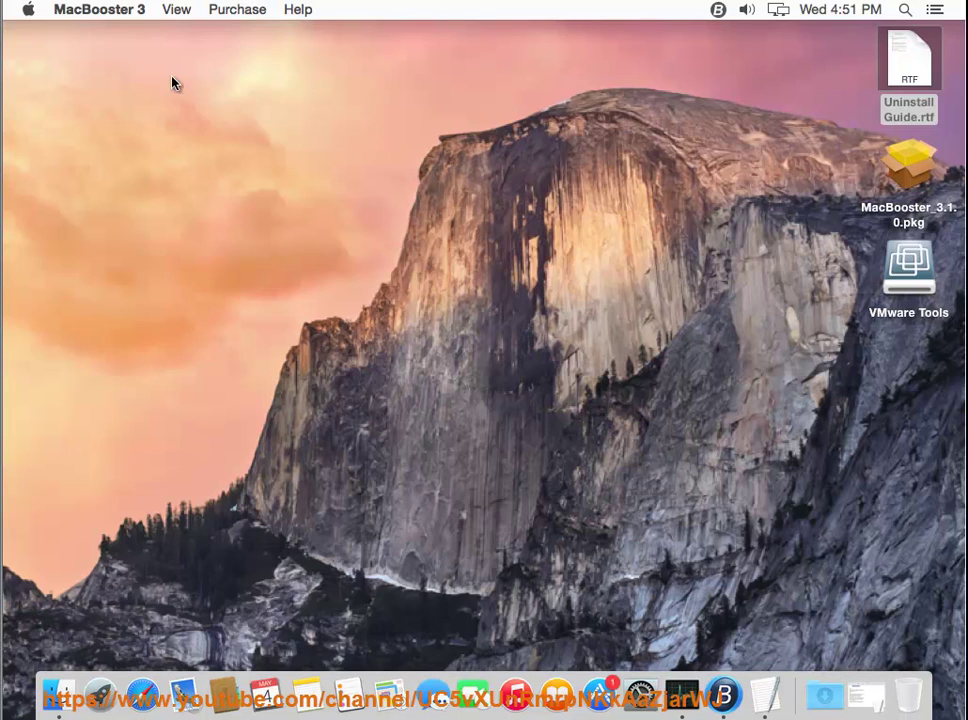
# - Open the Uninstall Guide document and read through its "Why?" section on possible reasons for uninstalling
pyautogui.click(760, 692)
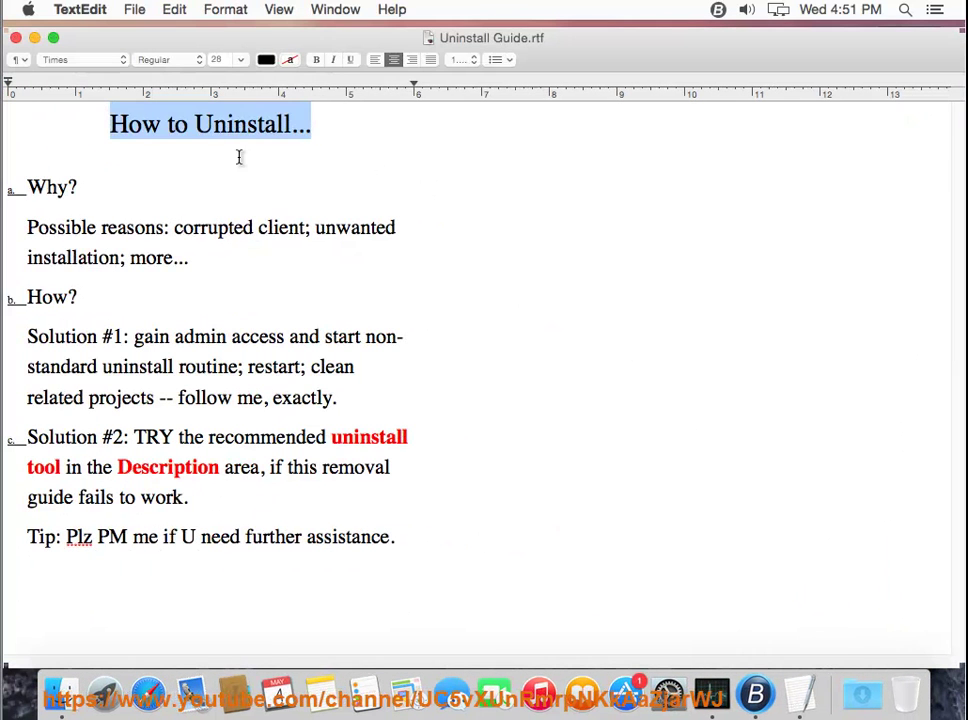
pyautogui.click(131, 190)
pyautogui.moveTo(131, 190); pyautogui.dragTo(10, 190)
pyautogui.moveTo(168, 228); pyautogui.dragTo(27, 228)
pyautogui.doubleClick(238, 228)
pyautogui.doubleClick(372, 226)
pyautogui.moveTo(270, 270); pyautogui.dragTo(146, 270)
pyautogui.doubleClick(138, 266)
# - Read the guide's "How?" section, covering Solution #1, Solution #2 and the closing tip
pyautogui.click(77, 300)
pyautogui.moveTo(42, 300); pyautogui.dragTo(72, 307)
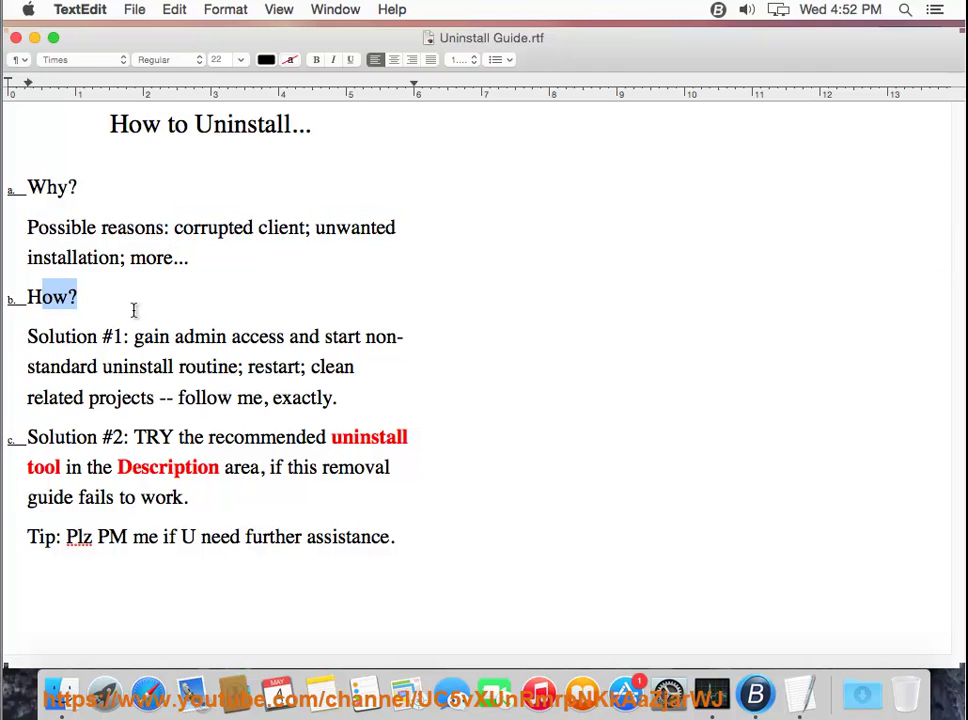
pyautogui.moveTo(128, 338); pyautogui.dragTo(4, 338)
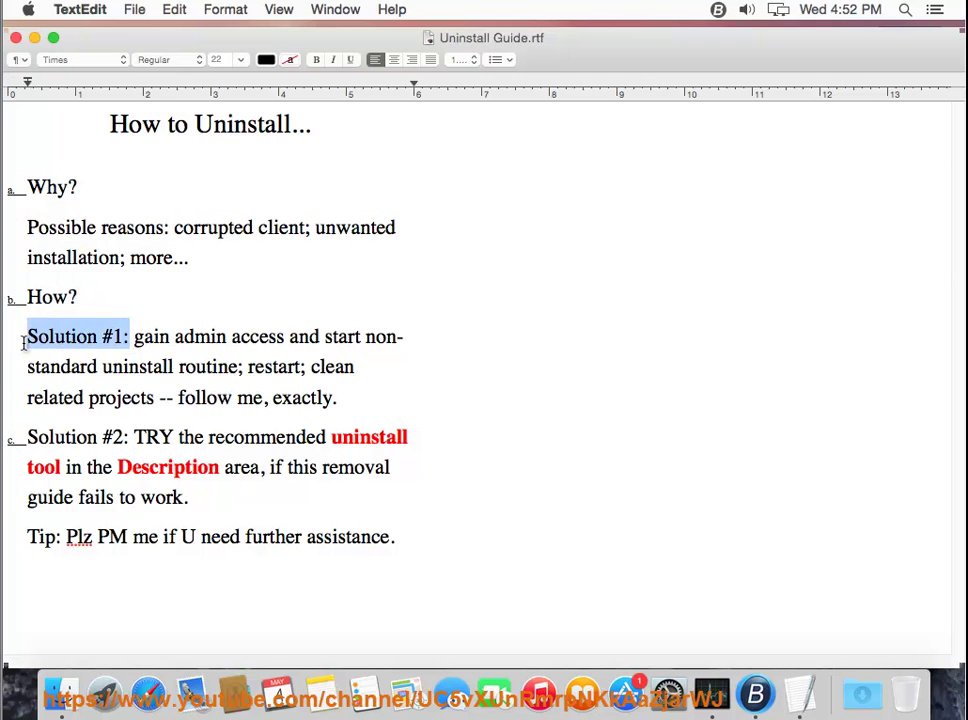
pyautogui.moveTo(133, 336); pyautogui.dragTo(368, 396)
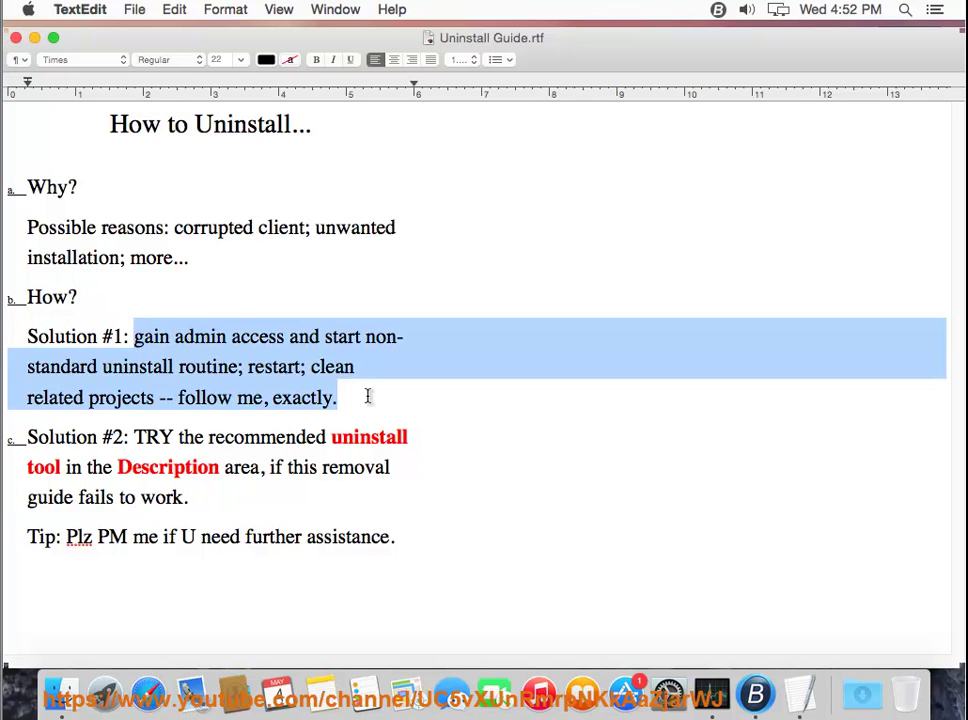
pyautogui.moveTo(219, 495); pyautogui.dragTo(11, 434)
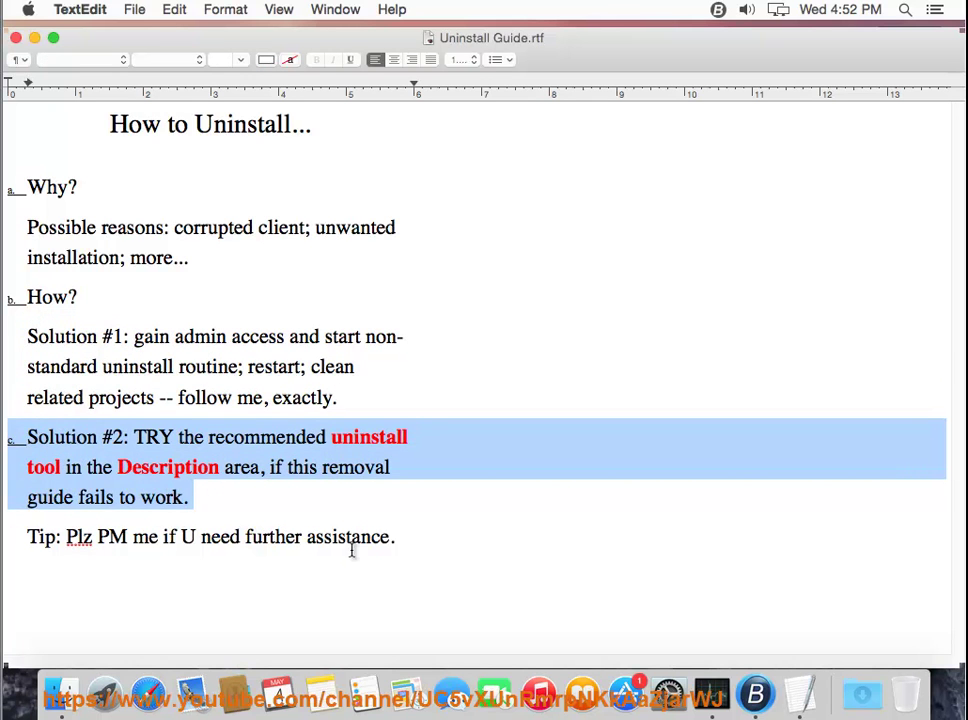
pyautogui.click(398, 540)
pyautogui.moveTo(398, 540); pyautogui.dragTo(24, 538)
pyautogui.click(210, 366)
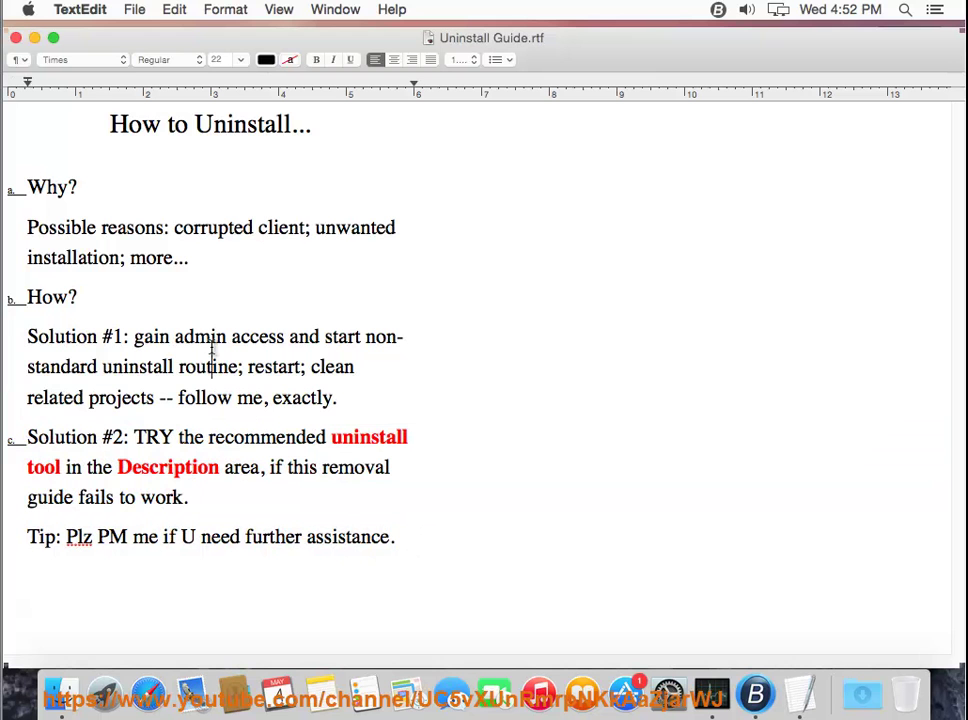
# - Minimize the Uninstall Guide document and quit the running MacBooster 3 application
pyautogui.click(34, 38)
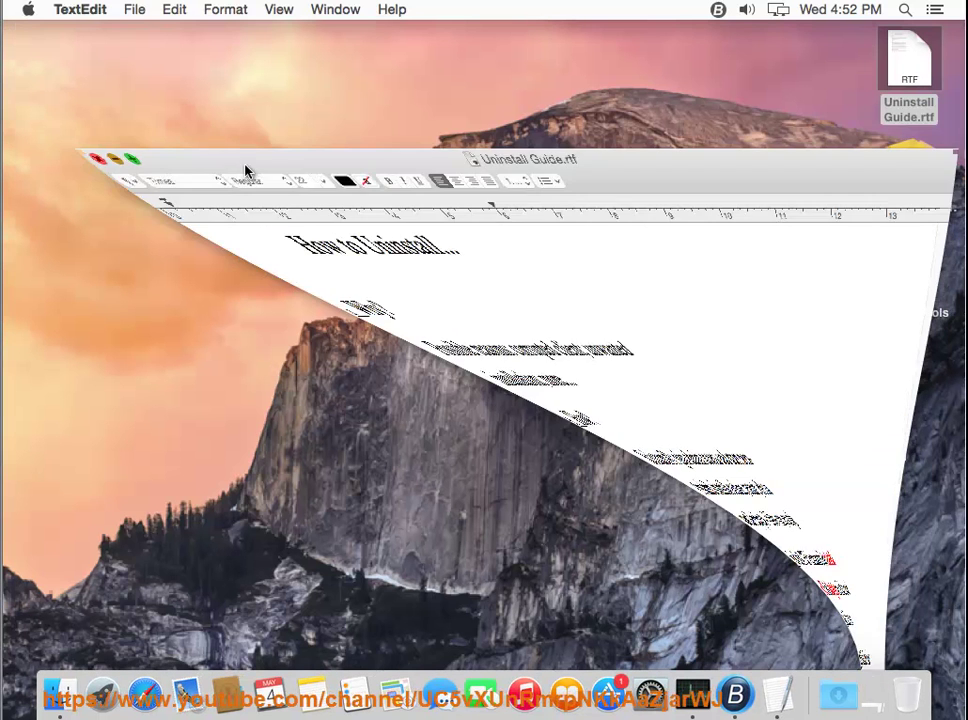
pyautogui.rightClick(723, 693)
pyautogui.click(760, 640)
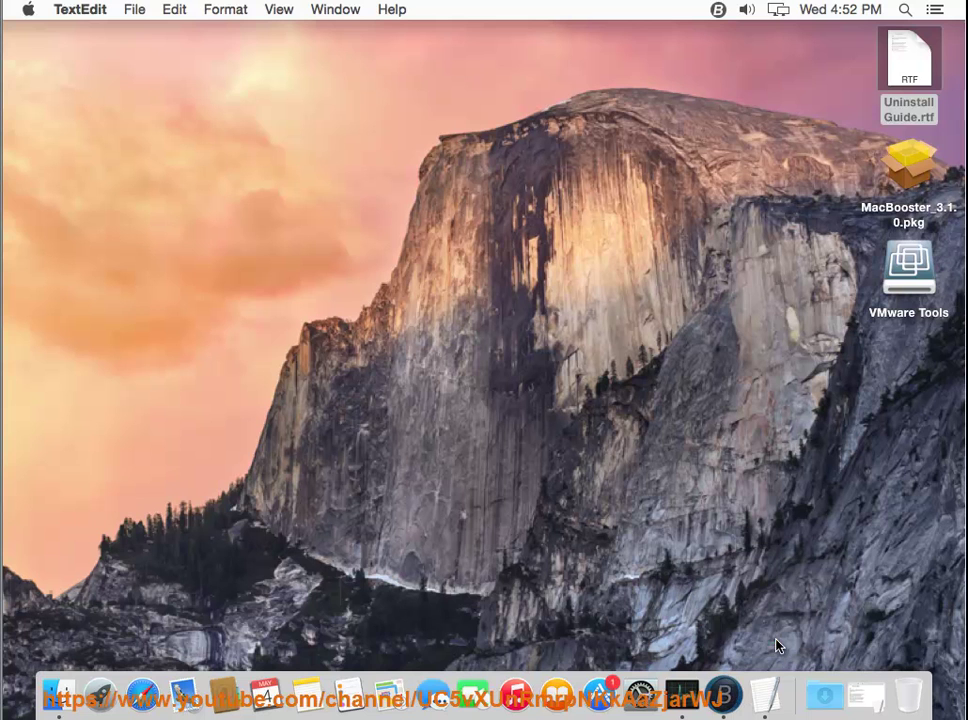
# - Switch to Activity Monitor, find the MacBooster mini process and quit it normally
pyautogui.click(714, 695)
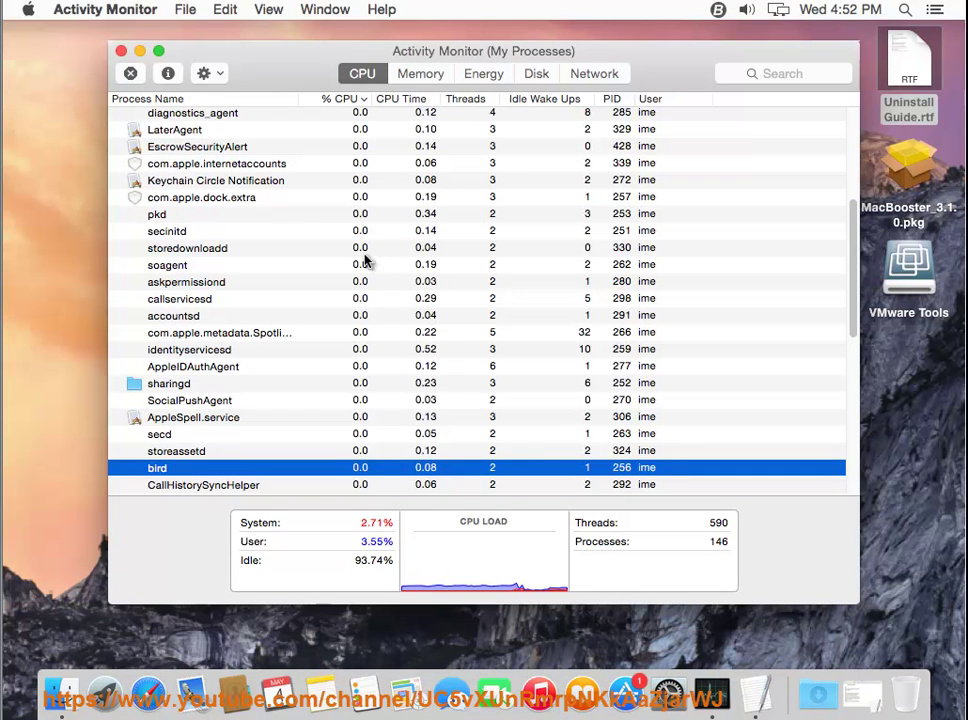
pyautogui.click(317, 214)
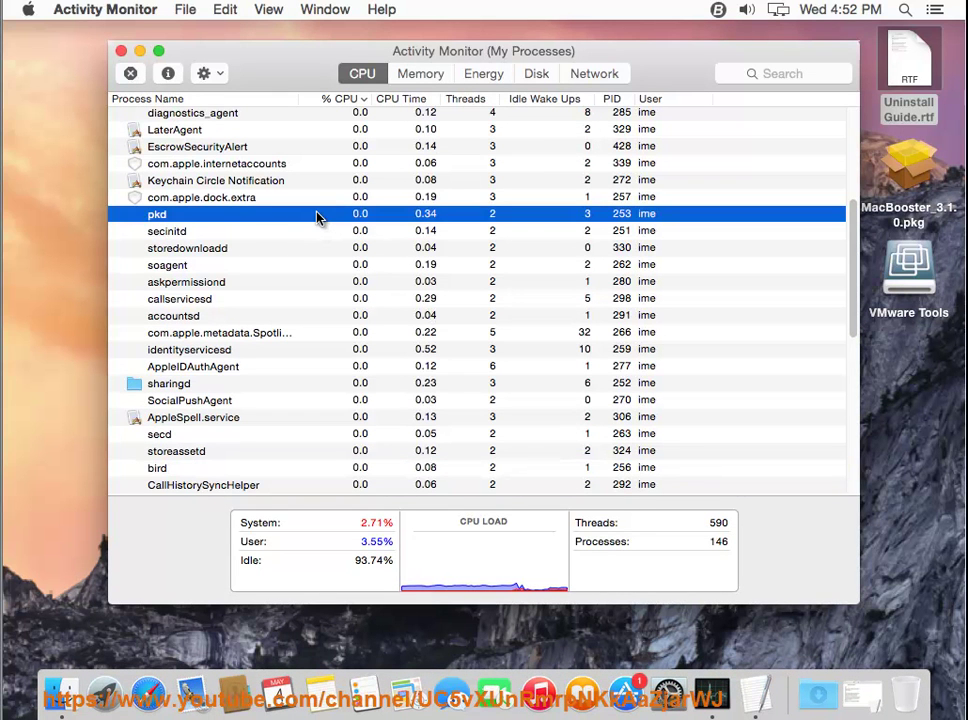
pyautogui.press('m')
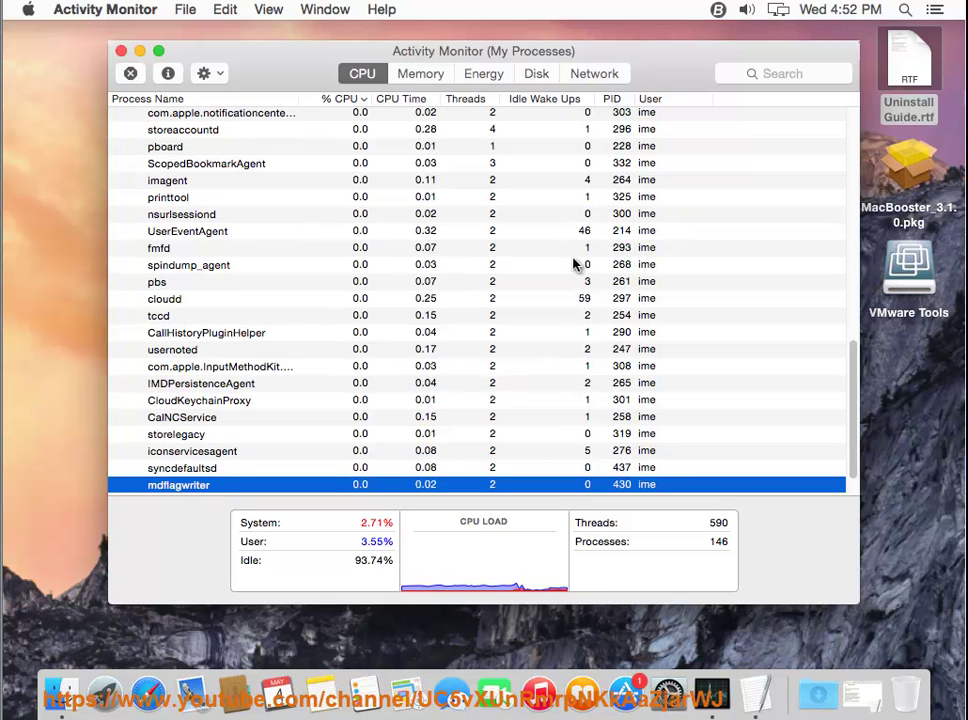
pyautogui.moveTo(857, 419); pyautogui.dragTo(649, 60)
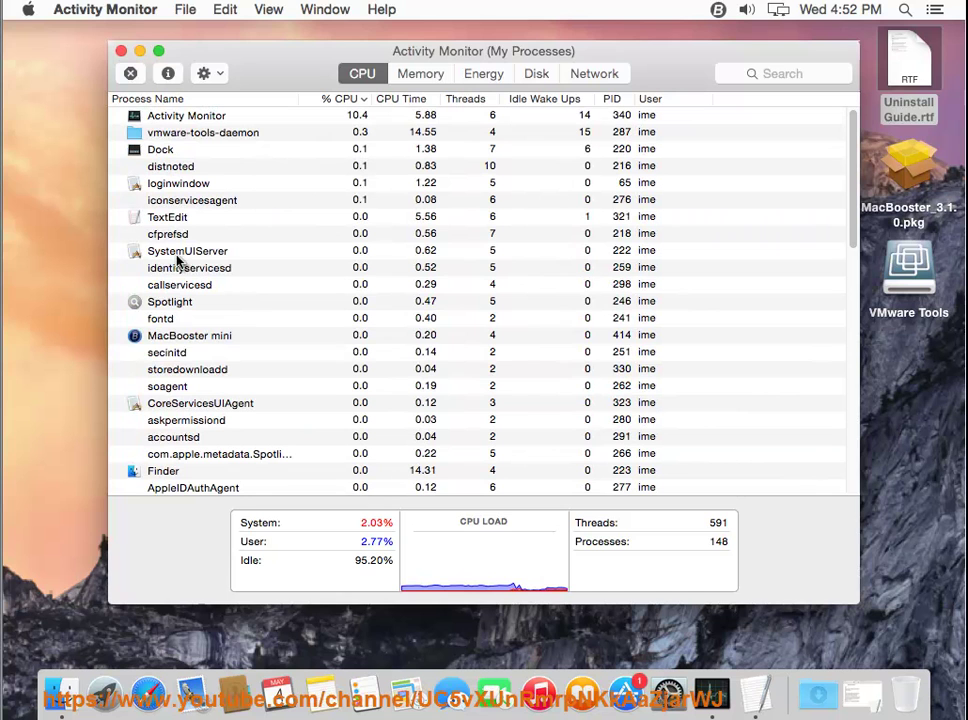
pyautogui.click(186, 337)
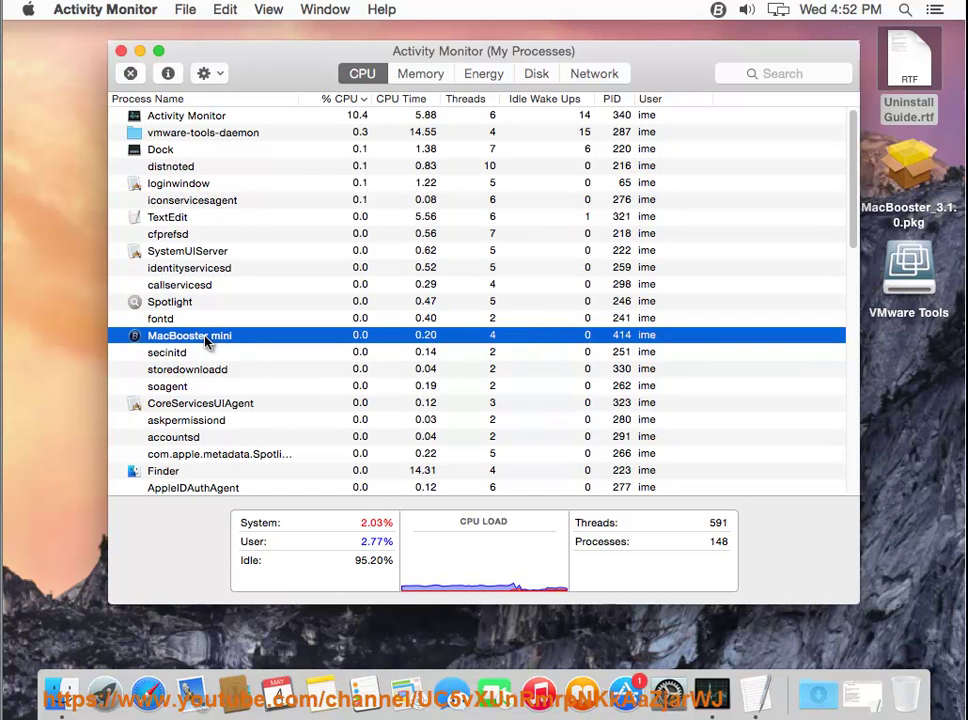
pyautogui.click(130, 73)
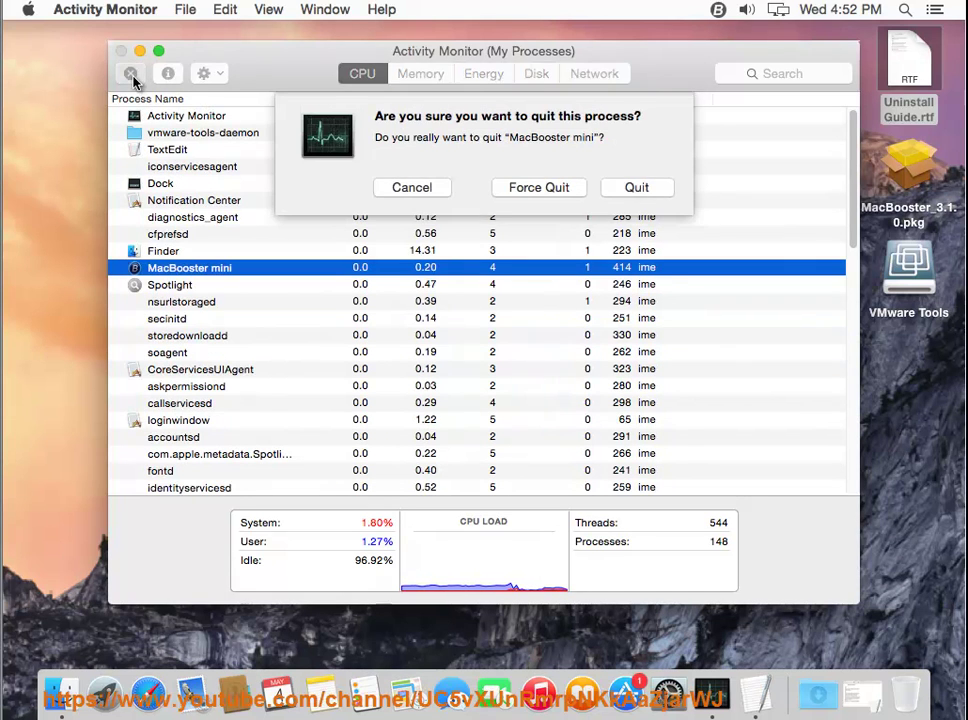
pyautogui.click(628, 192)
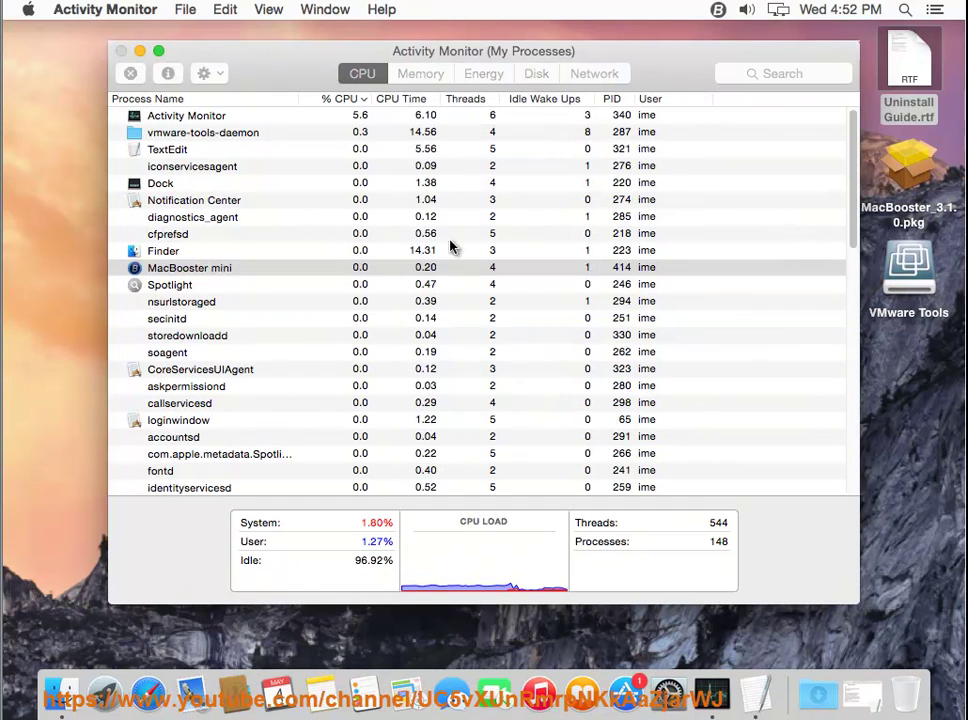
# - Locate the MacBooster mini process in the list again and force quit it
pyautogui.click(184, 335)
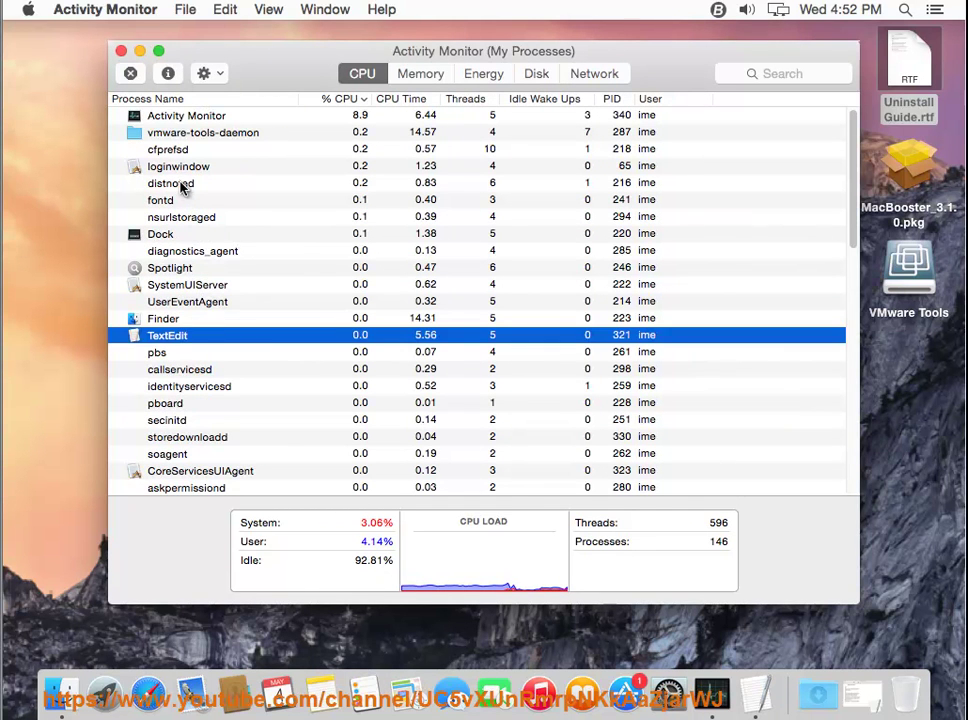
pyautogui.press('m')
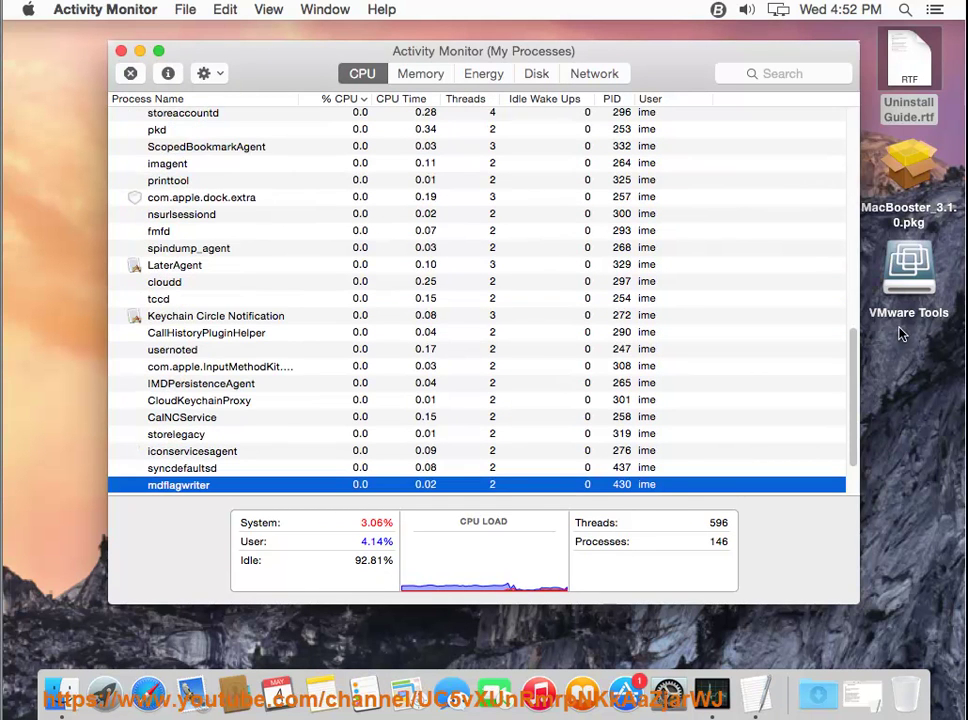
pyautogui.moveTo(855, 385); pyautogui.dragTo(862, 125)
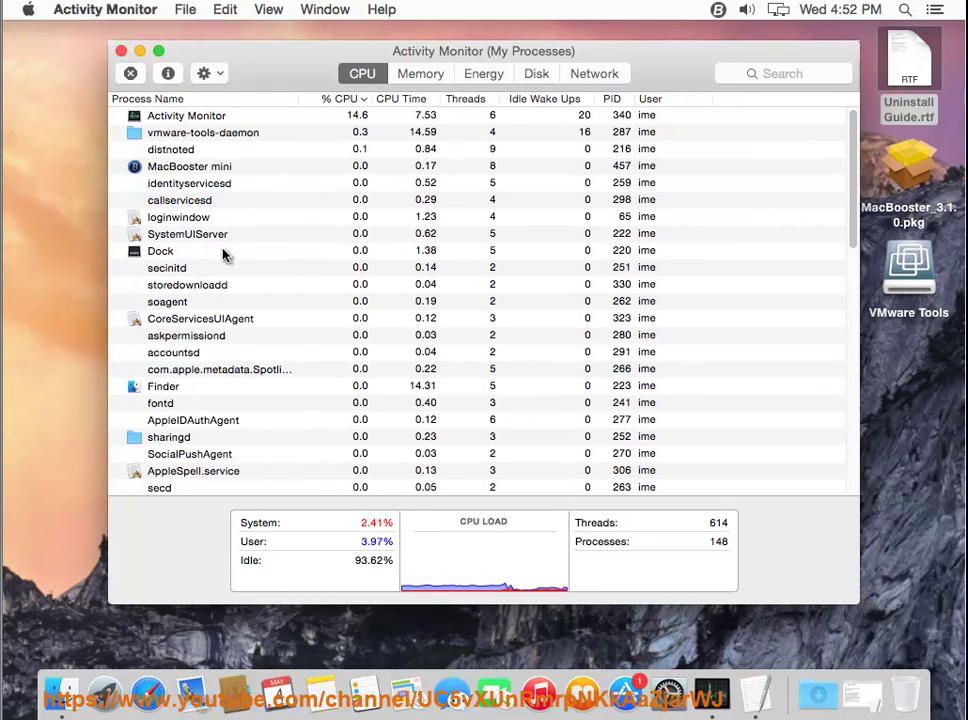
pyautogui.click(214, 184)
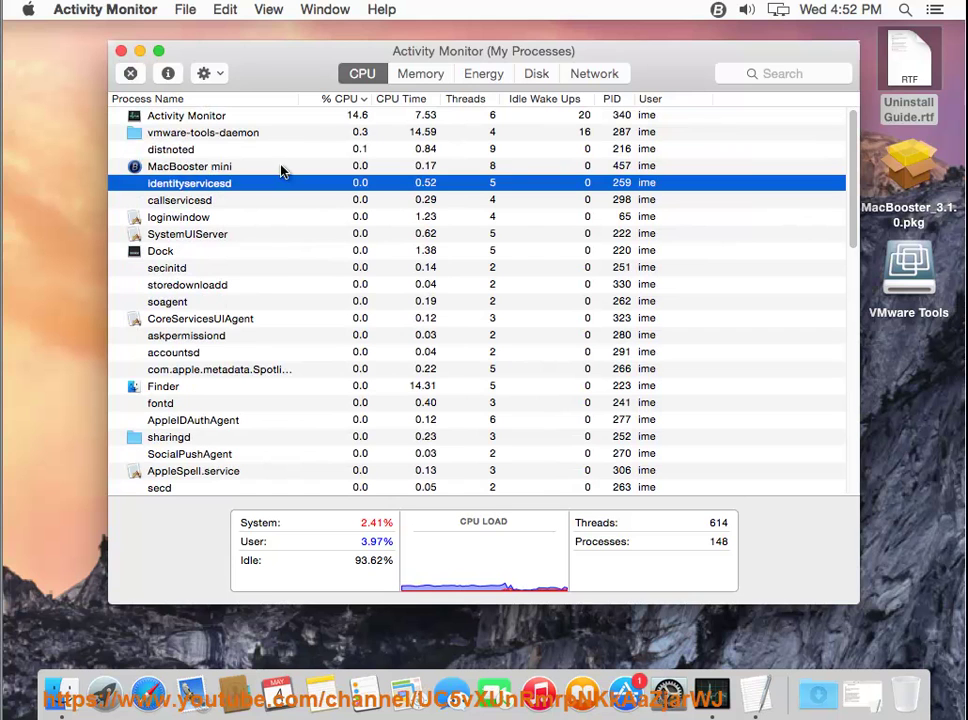
pyautogui.click(180, 166)
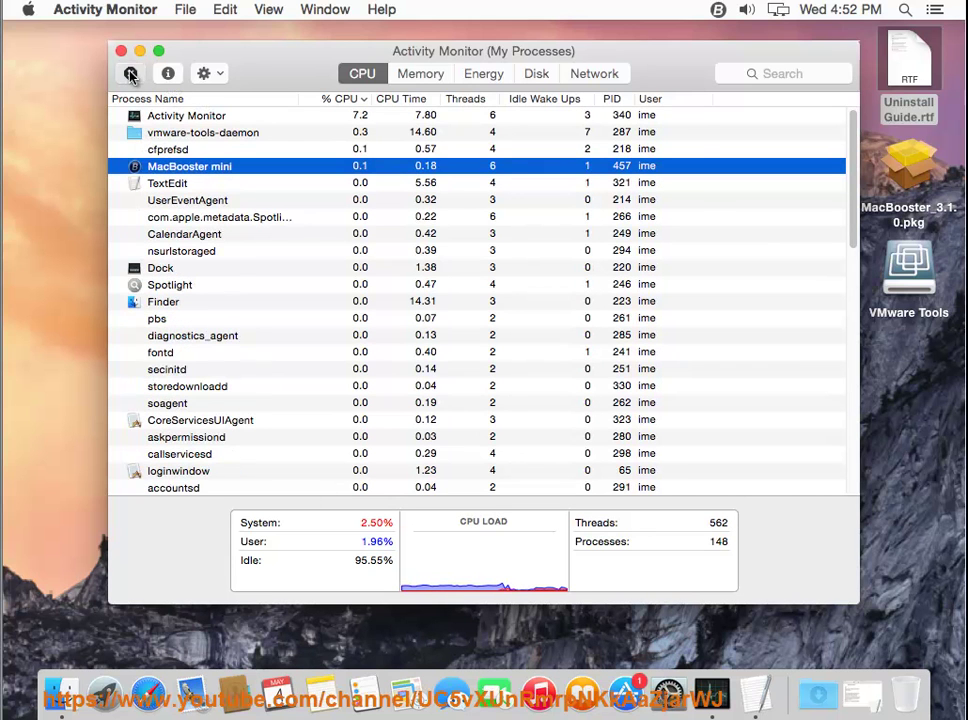
pyautogui.click(130, 73)
pyautogui.click(537, 188)
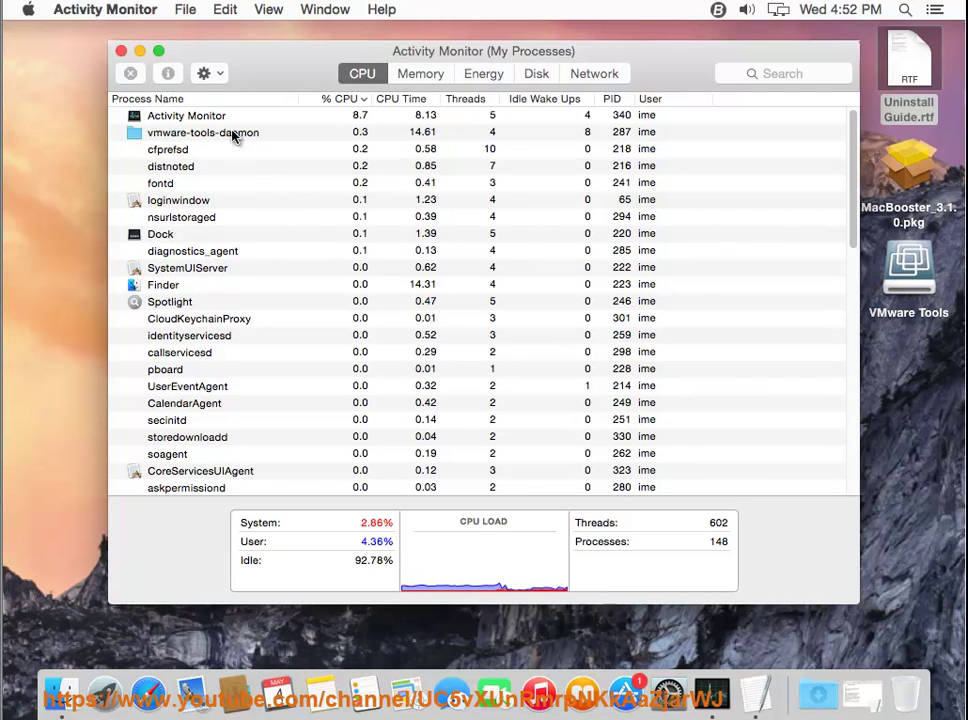
# - Check the process list again for MacBooster mini, then close the Activity Monitor window
pyautogui.click(222, 201)
pyautogui.moveTo(850, 215); pyautogui.dragTo(842, 140)
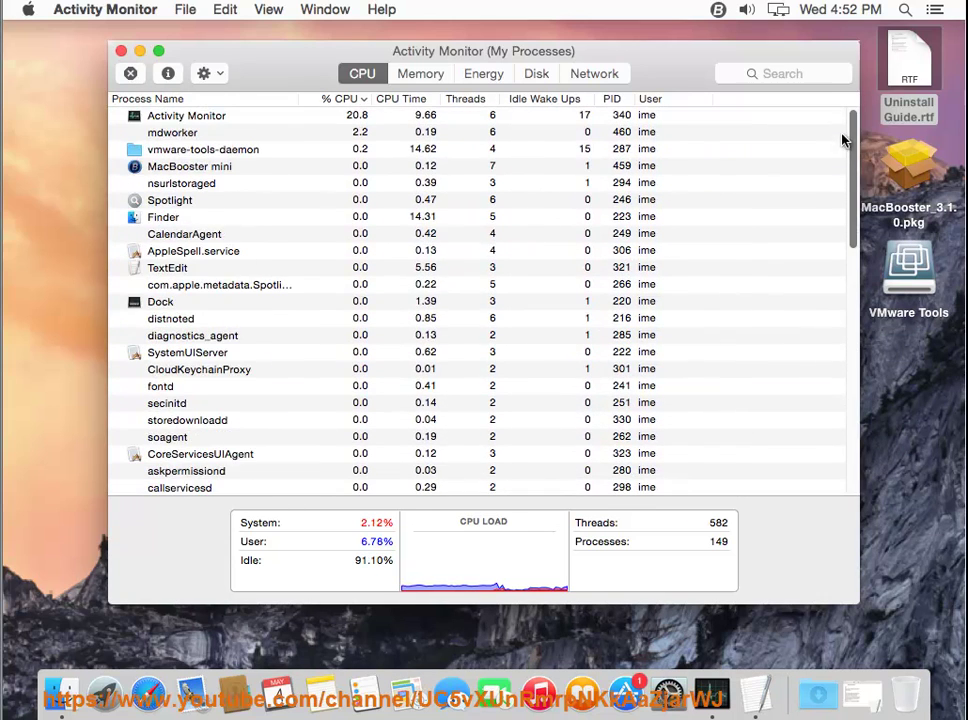
pyautogui.click(158, 167)
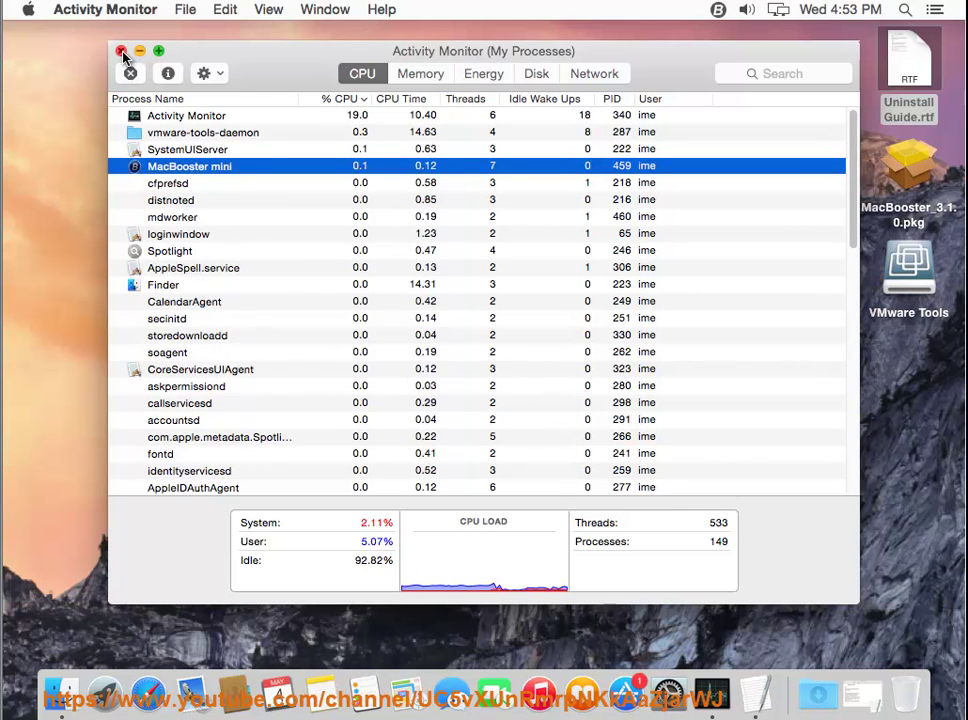
pyautogui.click(121, 51)
# - Move MacBooster 3 from the Applications folder to the Trash and close the folder window
pyautogui.click(254, 85)
pyautogui.click(247, 9)
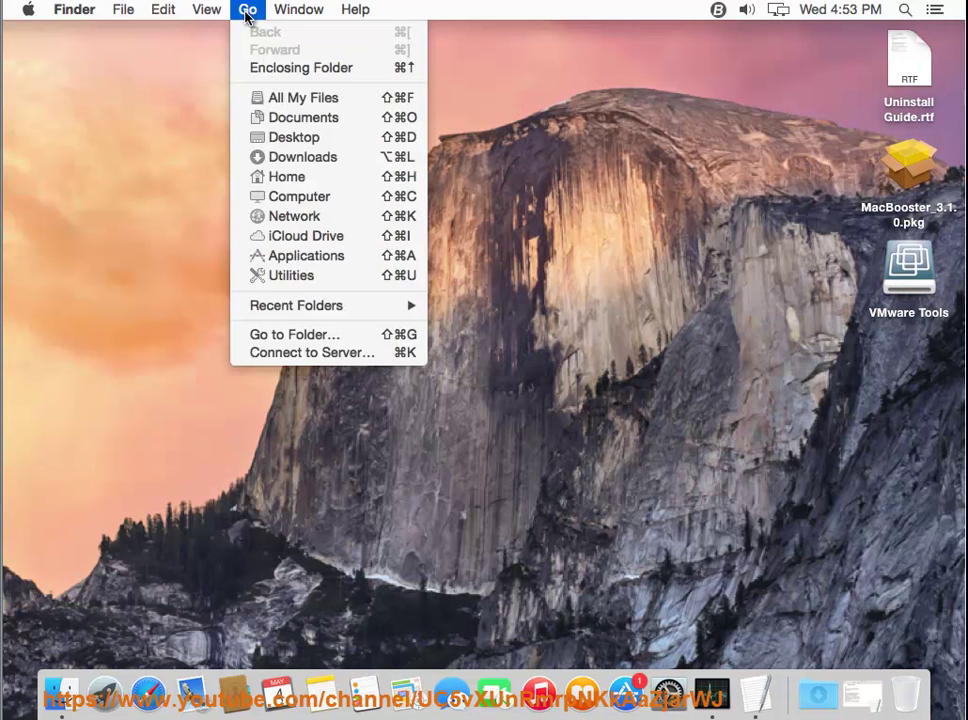
pyautogui.click(307, 262)
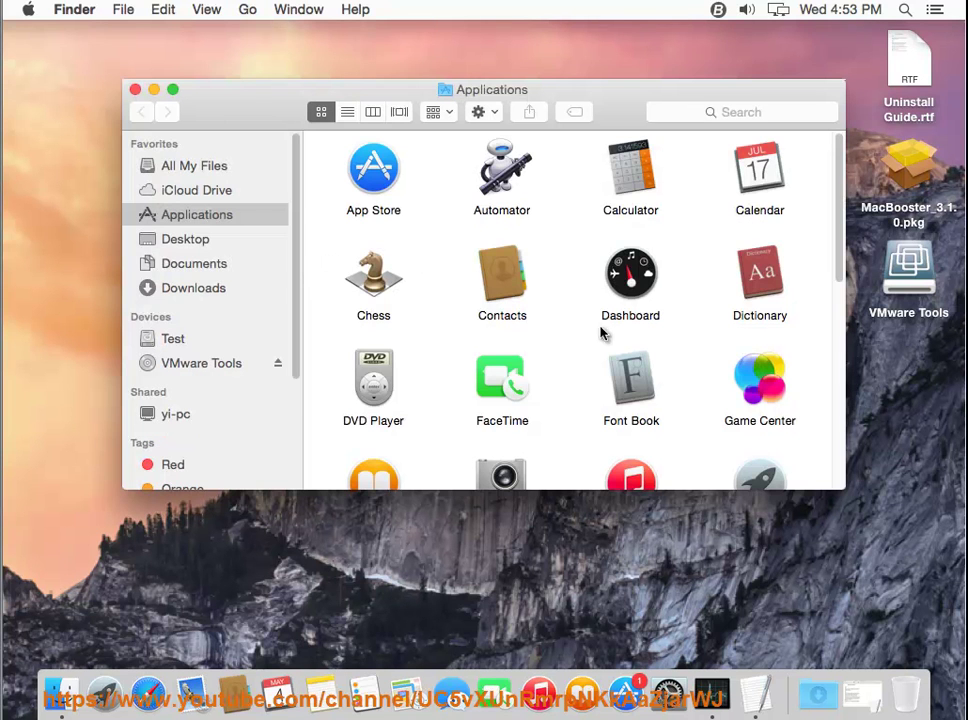
pyautogui.press('m')
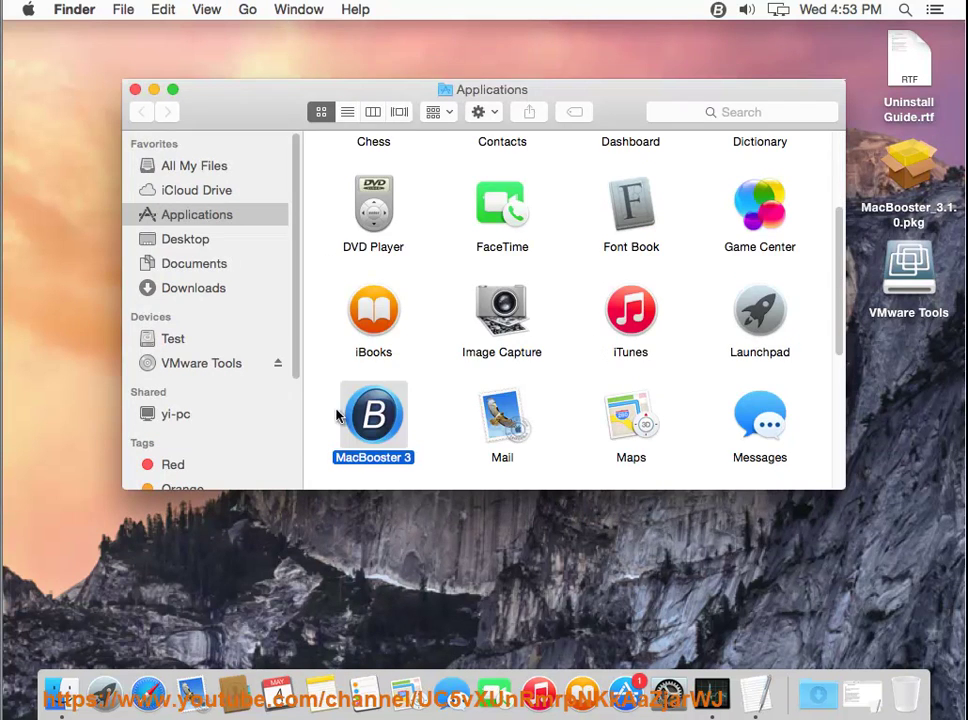
pyautogui.rightClick(389, 418)
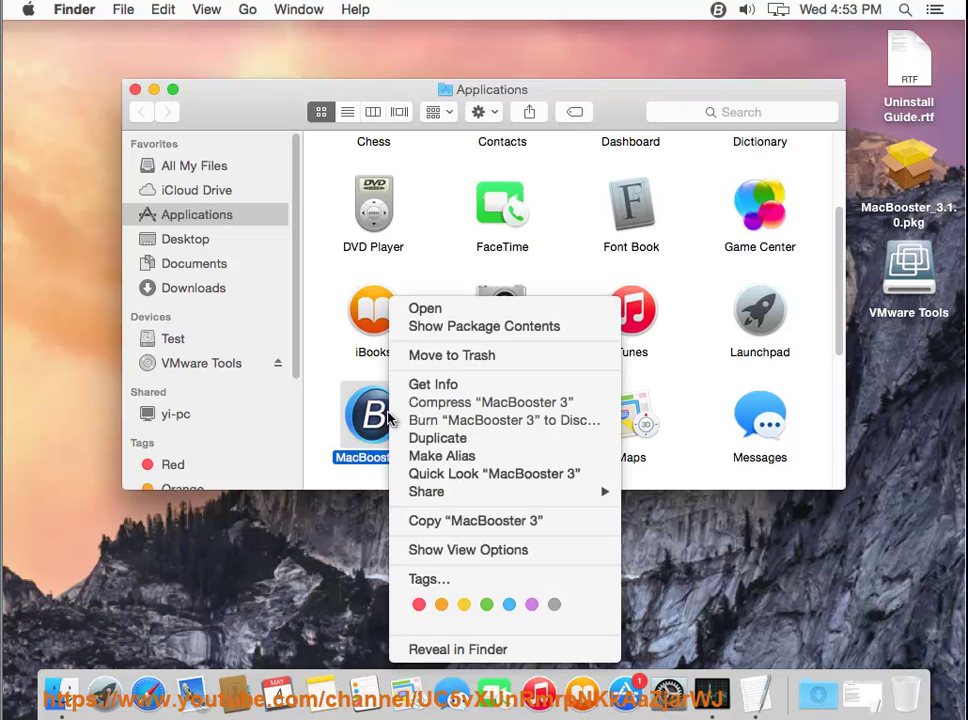
pyautogui.click(562, 357)
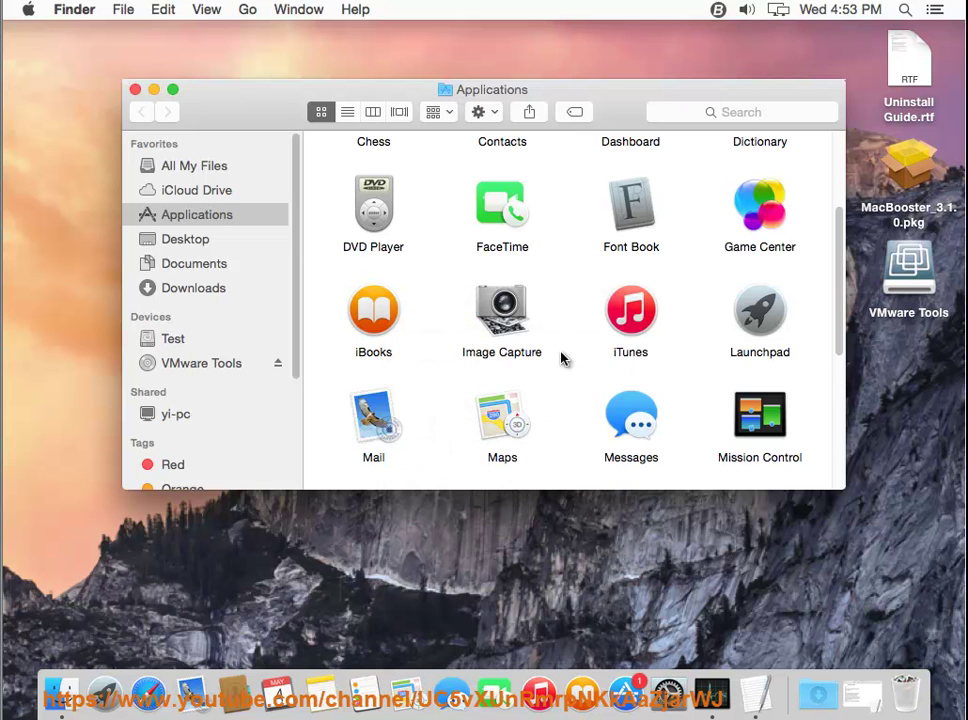
pyautogui.click(135, 89)
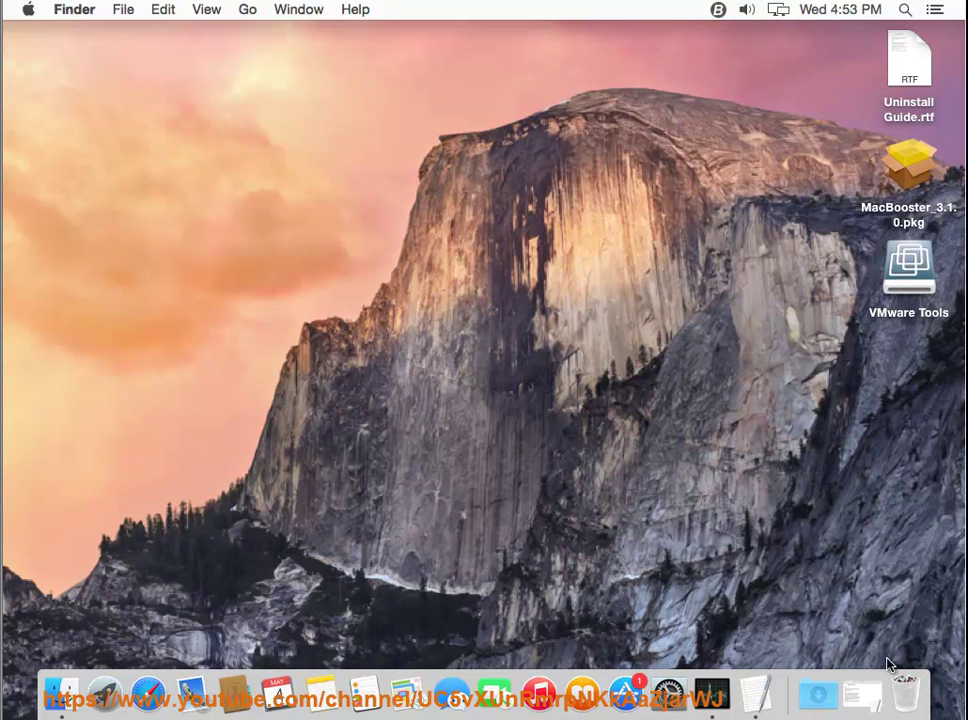
# - Check the Trash for the MacBooster 3 application and close its window
pyautogui.click(903, 690)
pyautogui.click(240, 140)
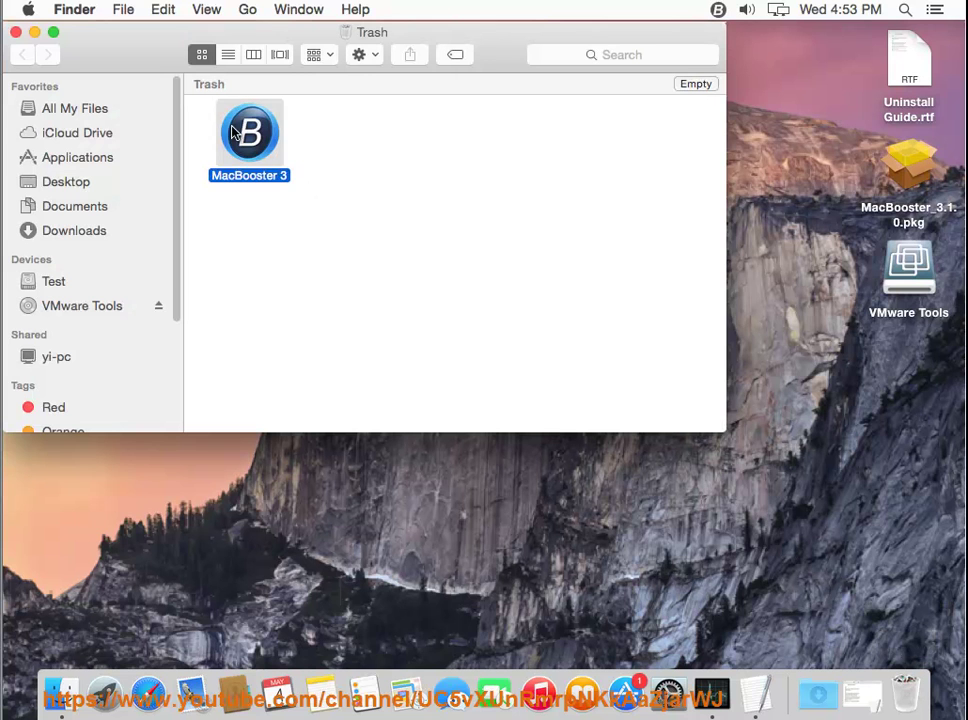
pyautogui.click(16, 32)
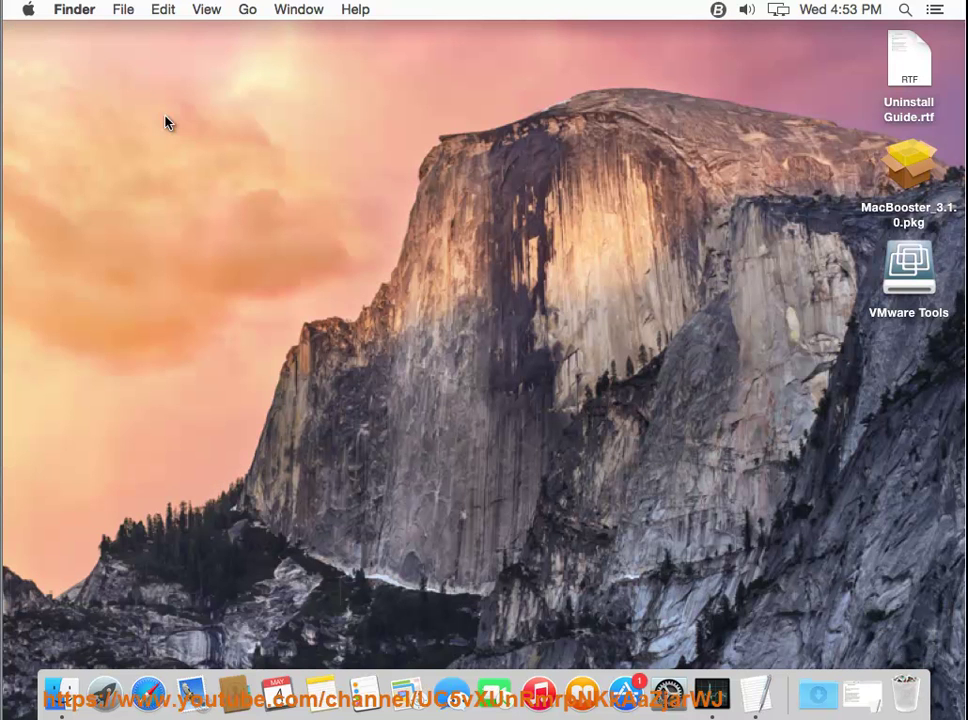
pyautogui.click(29, 10)
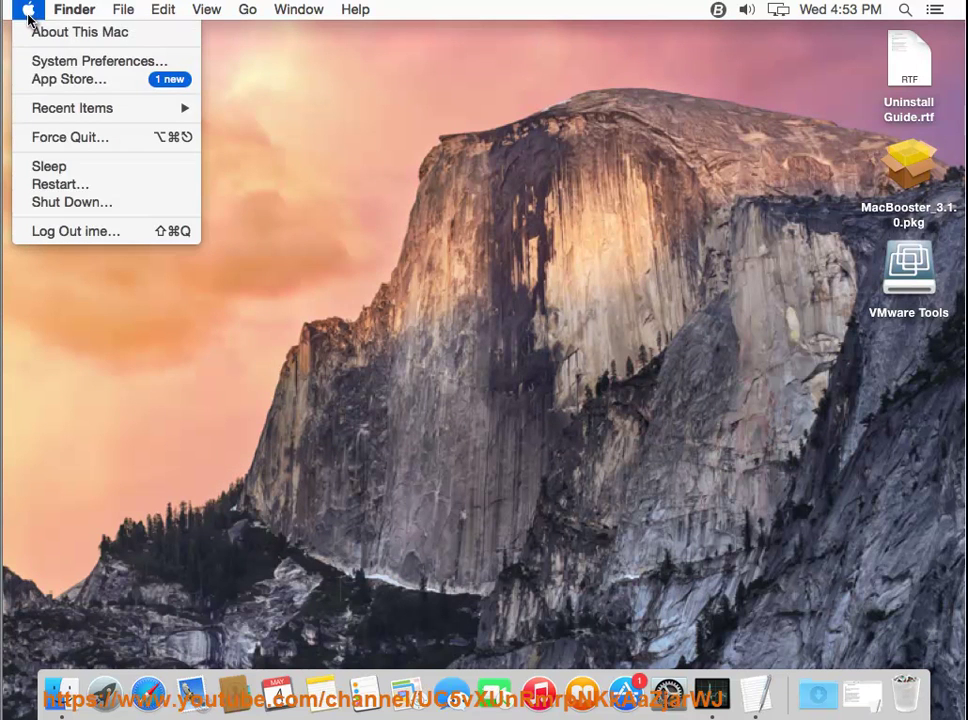
pyautogui.click(79, 186)
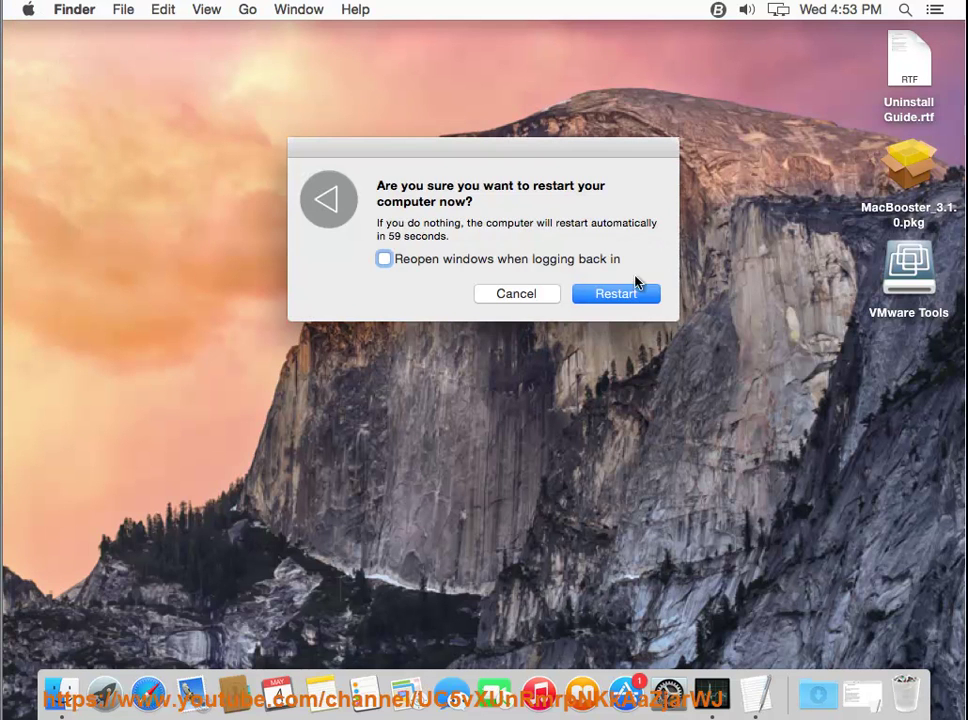
pyautogui.click(533, 296)
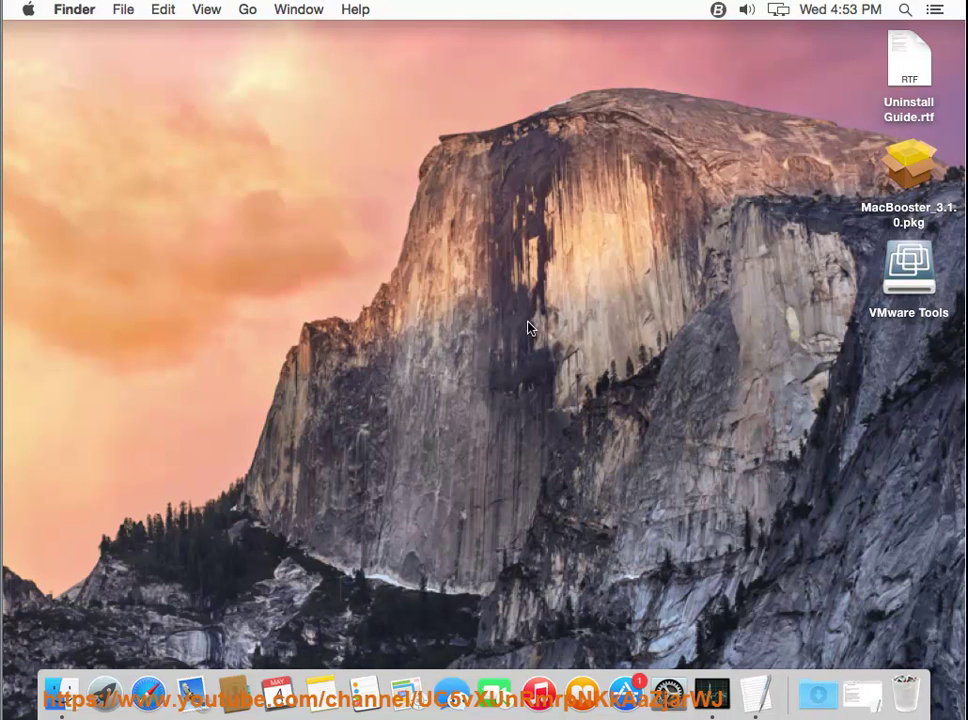
# - Open the ~/Library folder in a Finder window
pyautogui.click(247, 10)
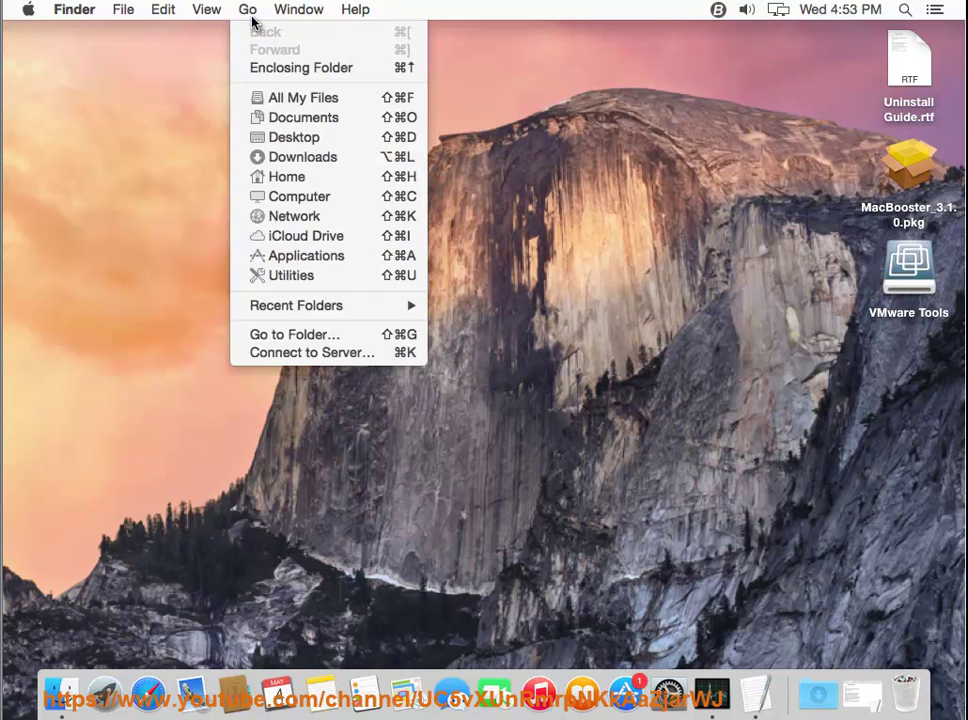
pyautogui.click(287, 335)
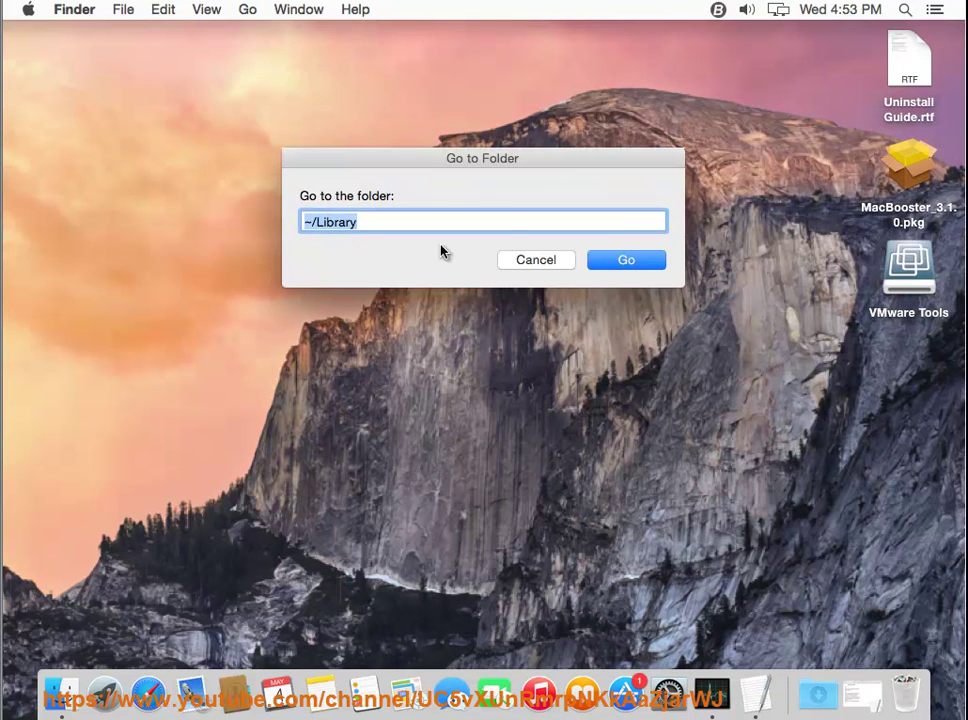
pyautogui.click(648, 260)
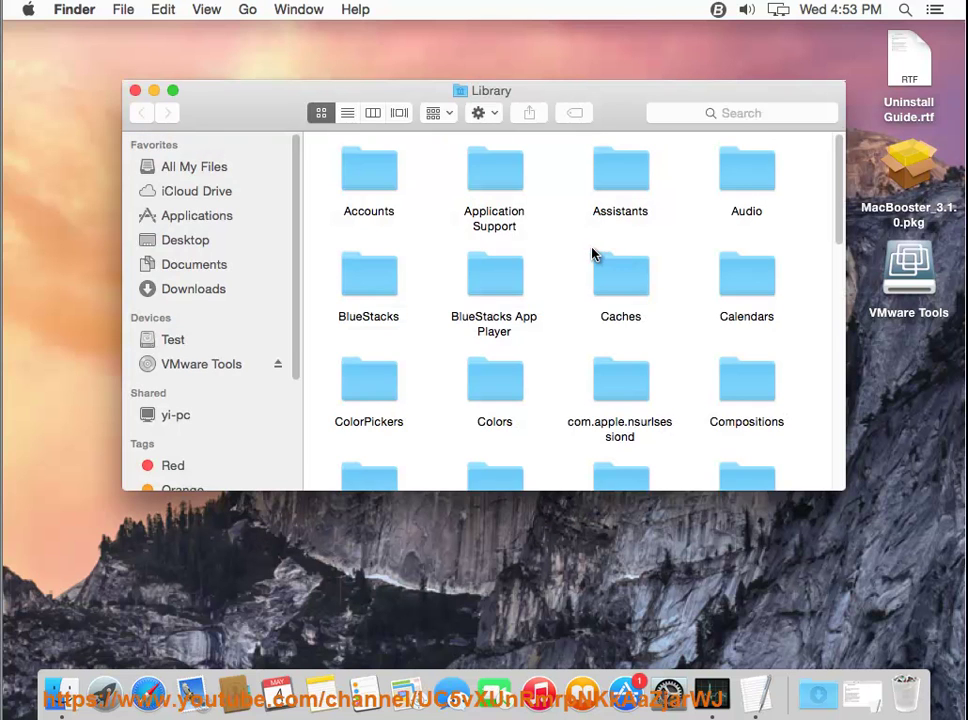
# - Check the PreferencePanes and Preferences folders in the Library for MacBooster files
pyautogui.press('m')
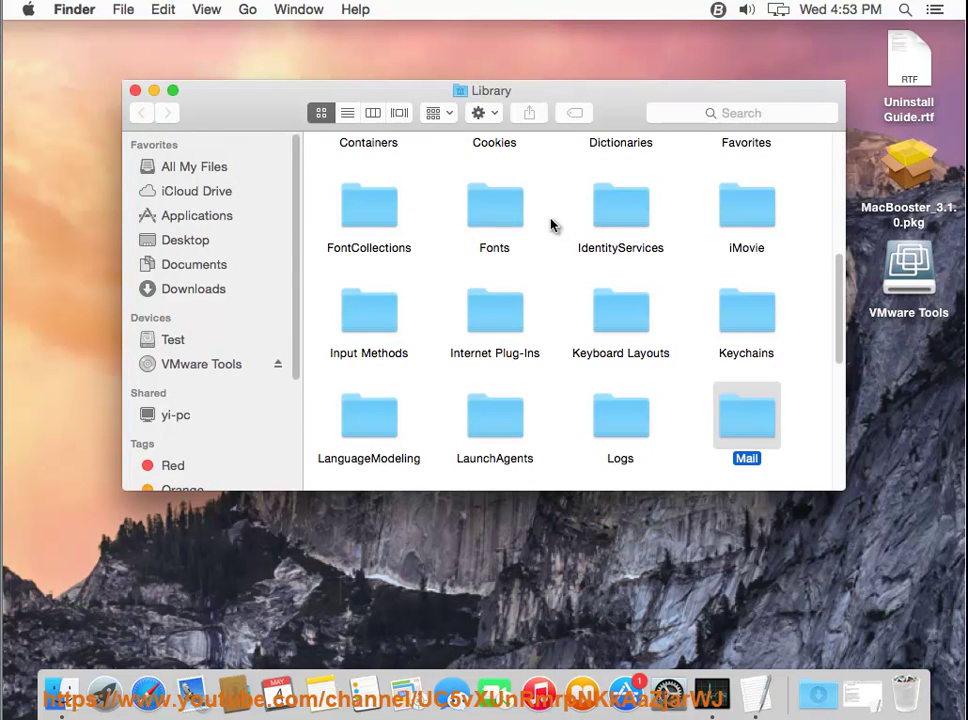
pyautogui.press('p')
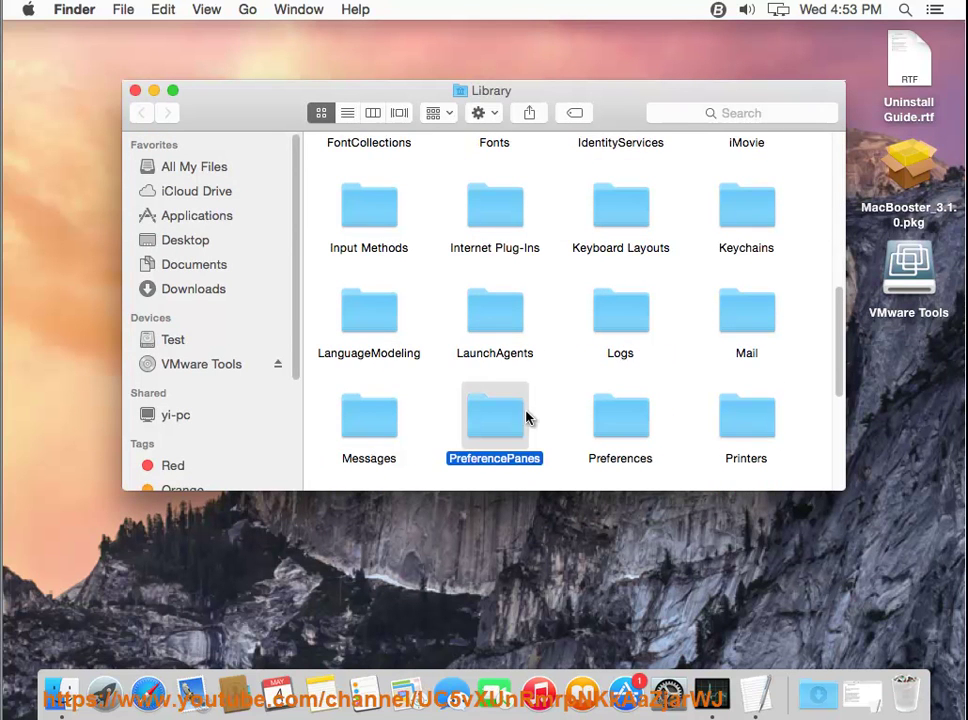
pyautogui.press('m')
pyautogui.doubleClick(512, 419)
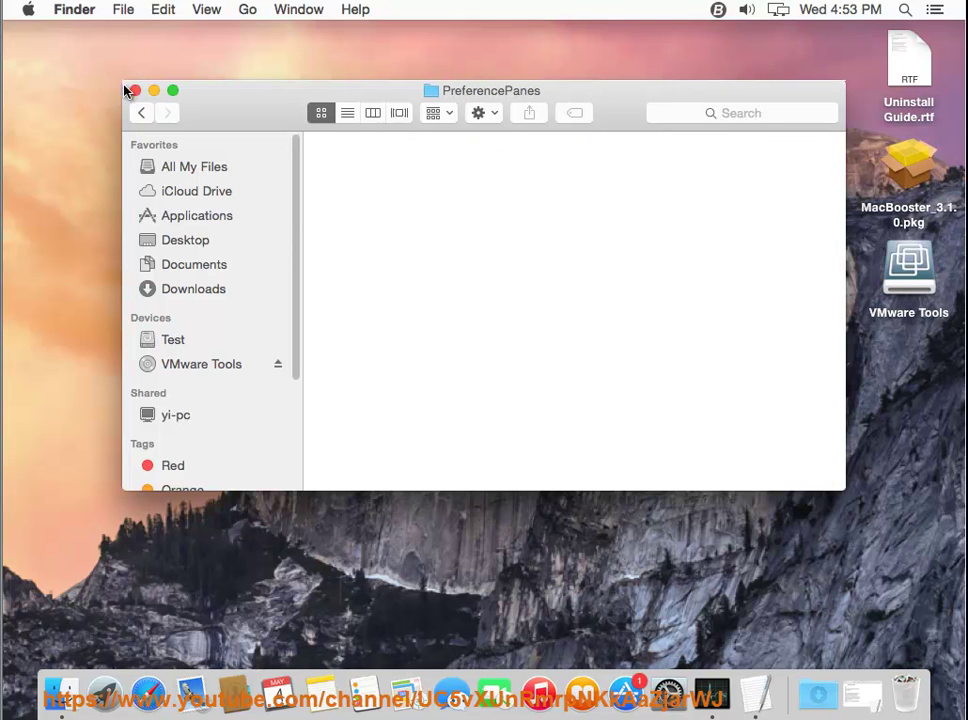
pyautogui.click(141, 116)
pyautogui.doubleClick(622, 421)
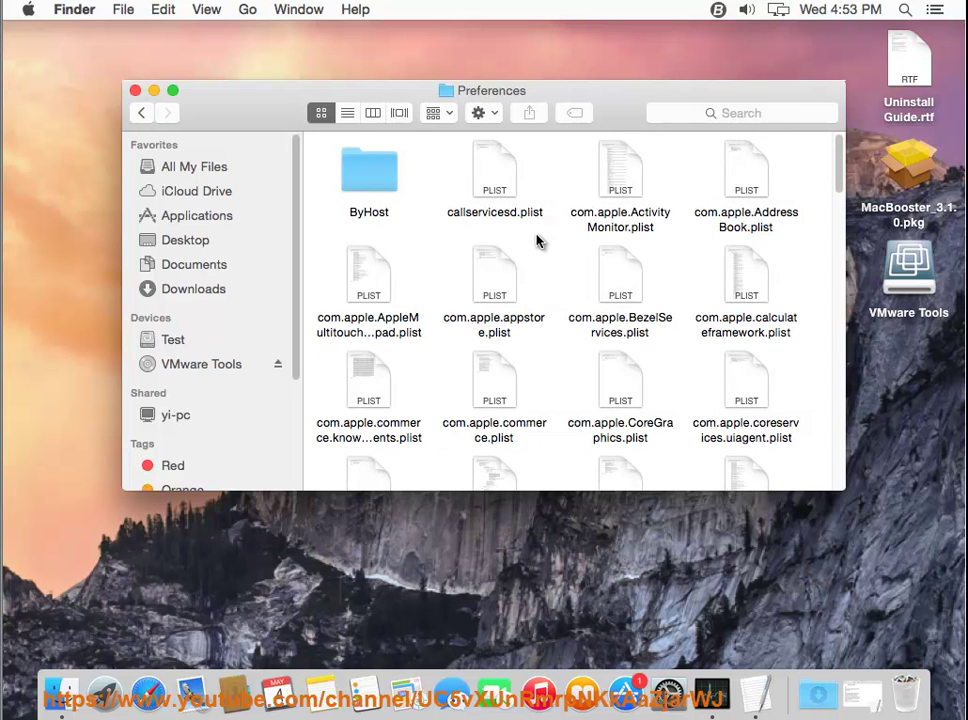
pyautogui.press('n')
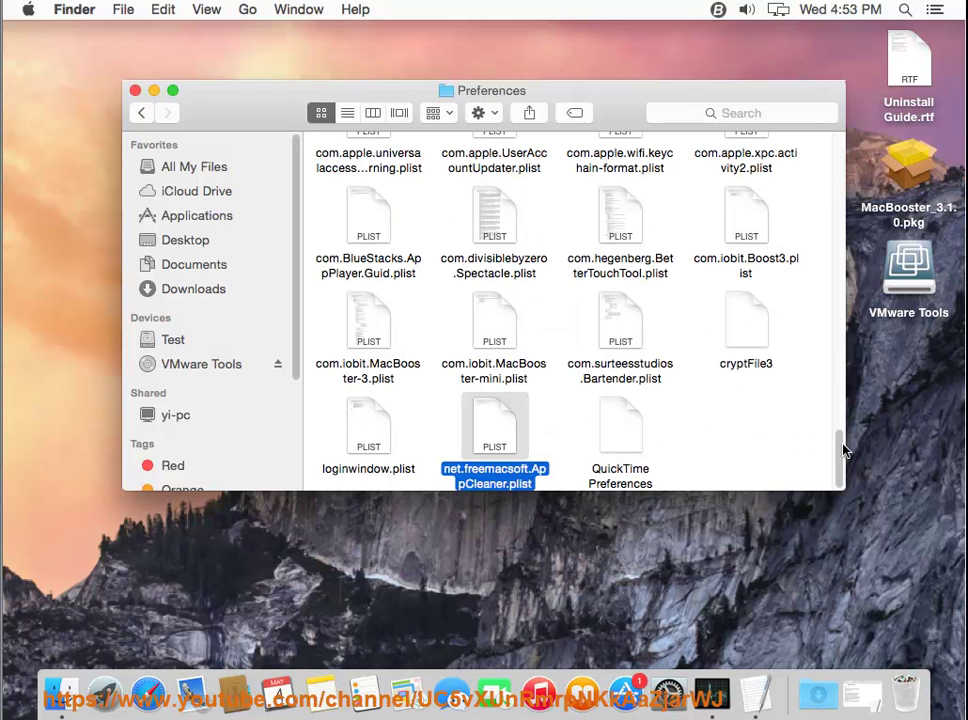
pyautogui.moveTo(841, 447); pyautogui.dragTo(860, 130)
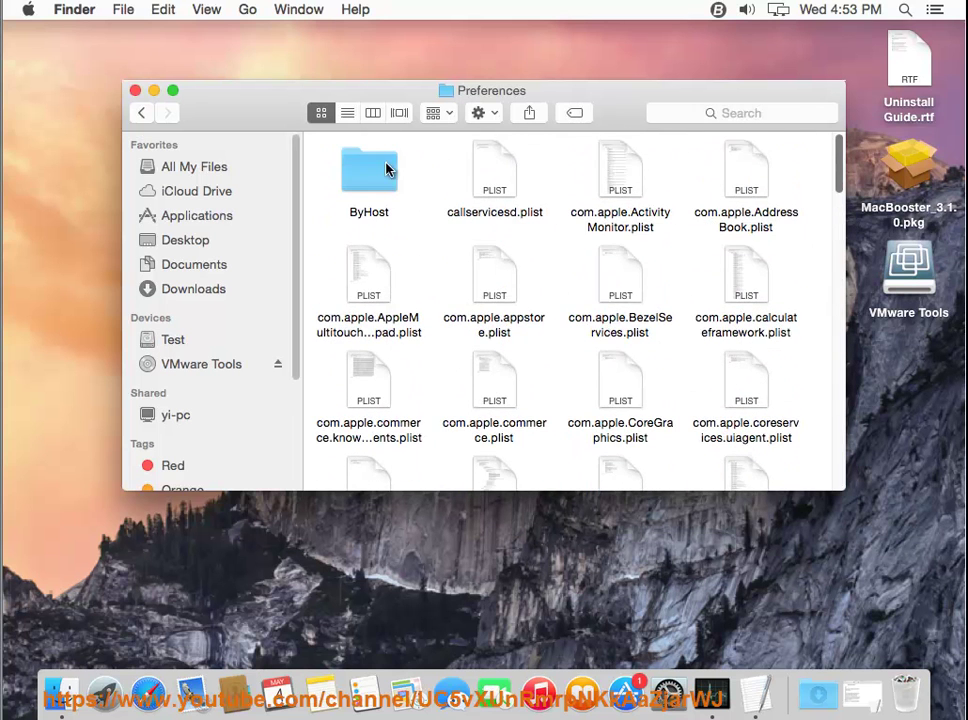
# - Move the MacBooster 3 folder from the Library's Application Support folder to the Trash and close the window
pyautogui.click(142, 112)
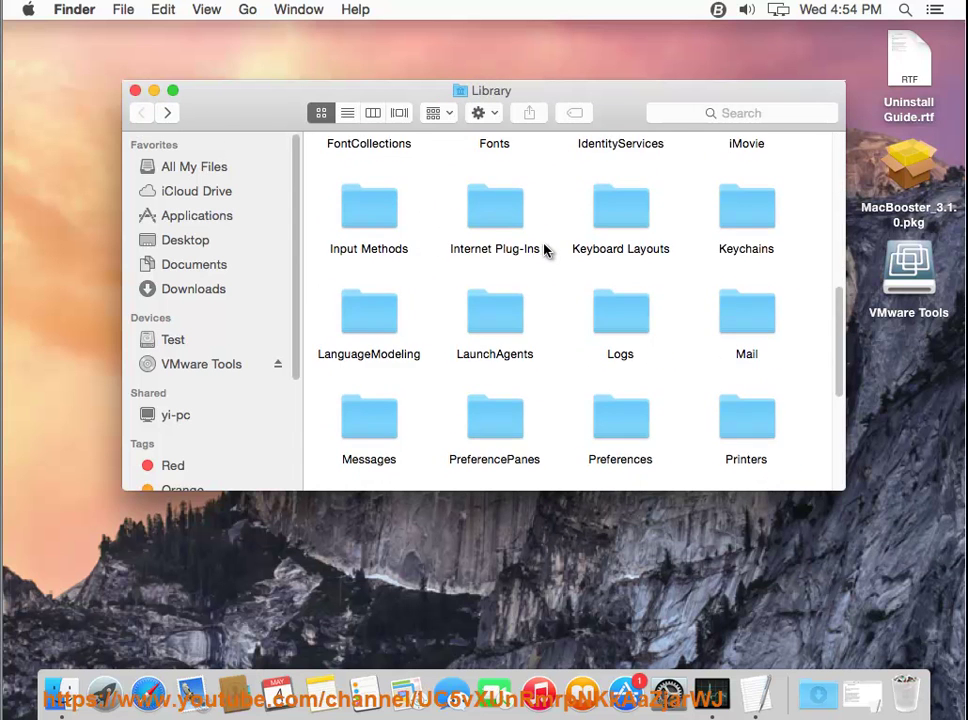
pyautogui.scroll(5, 544, 250)
pyautogui.scroll(1, 540, 252)
pyautogui.doubleClick(519, 184)
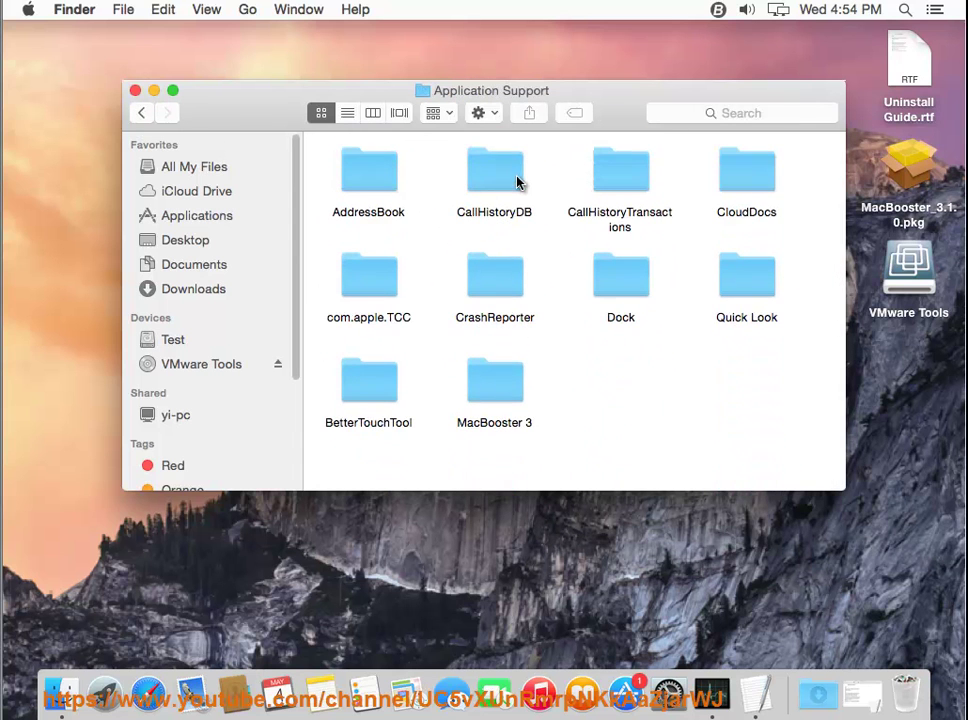
pyautogui.click(508, 398)
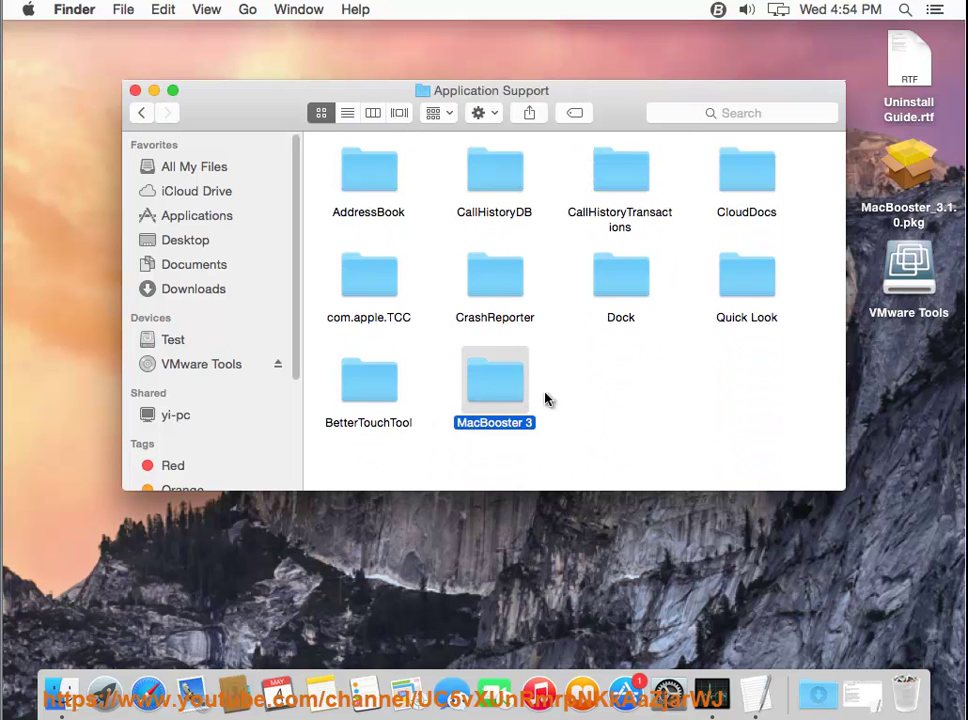
pyautogui.rightClick(510, 395)
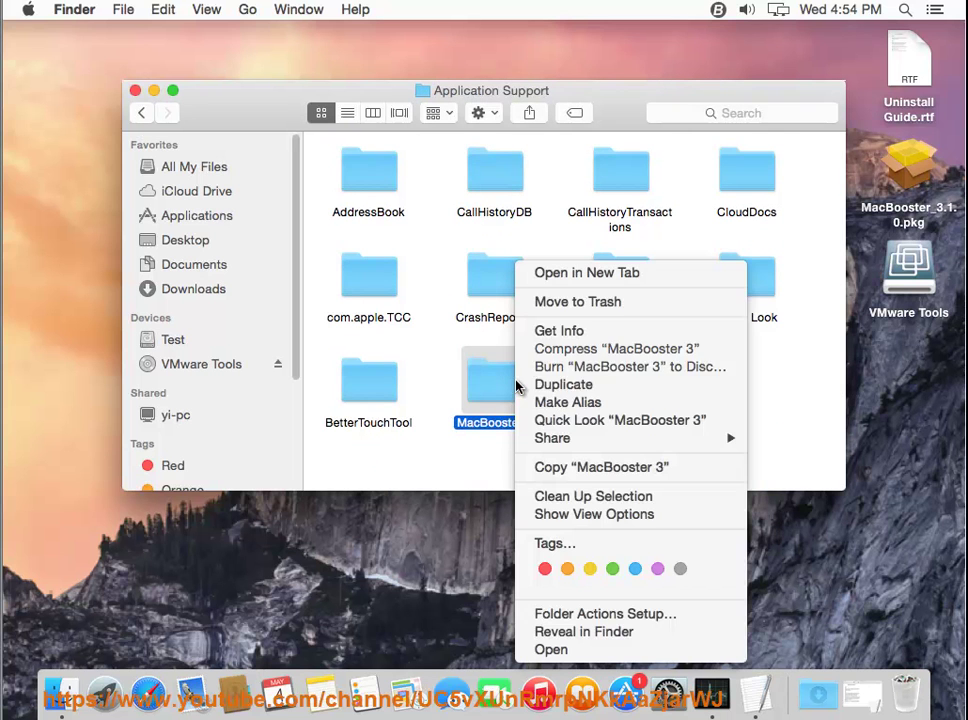
pyautogui.click(613, 304)
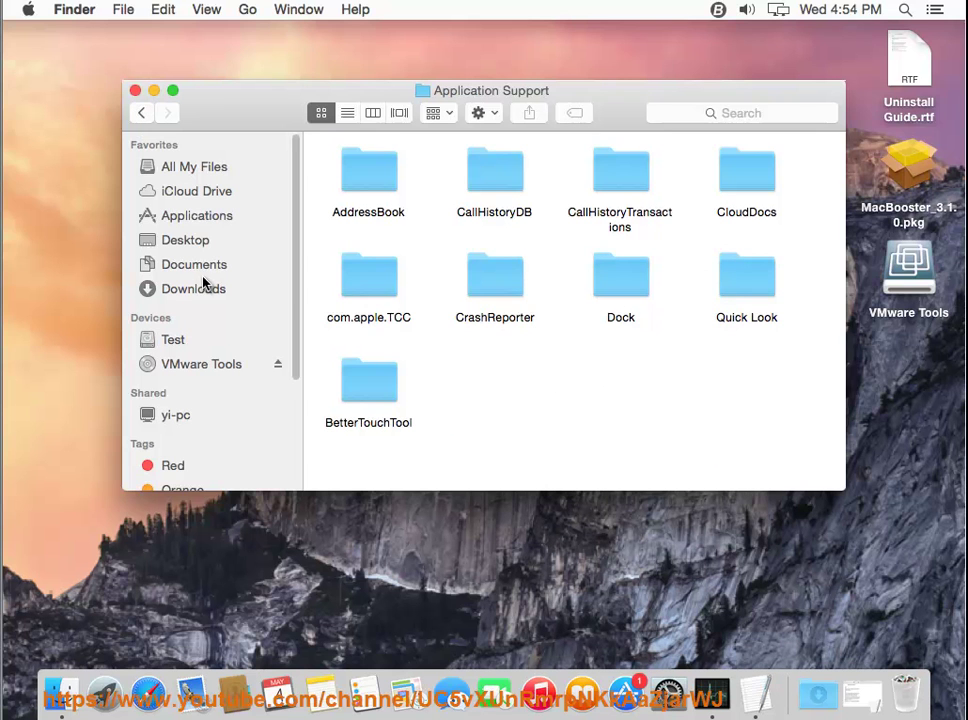
pyautogui.click(135, 91)
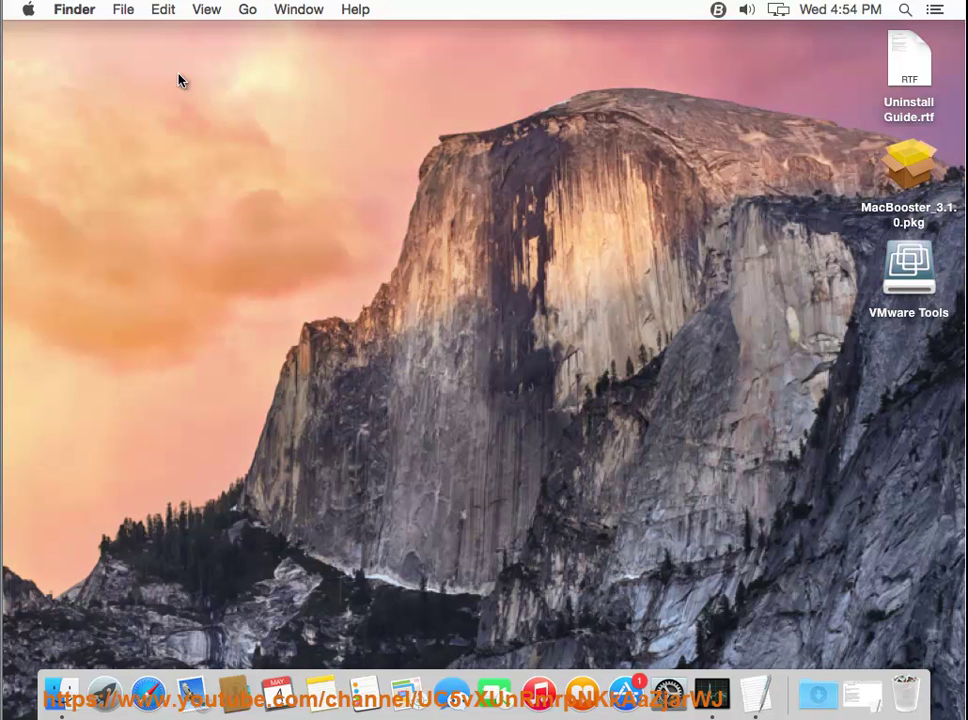
# - Open the Computer location and search this Mac for "MACBOOS"
pyautogui.click(247, 9)
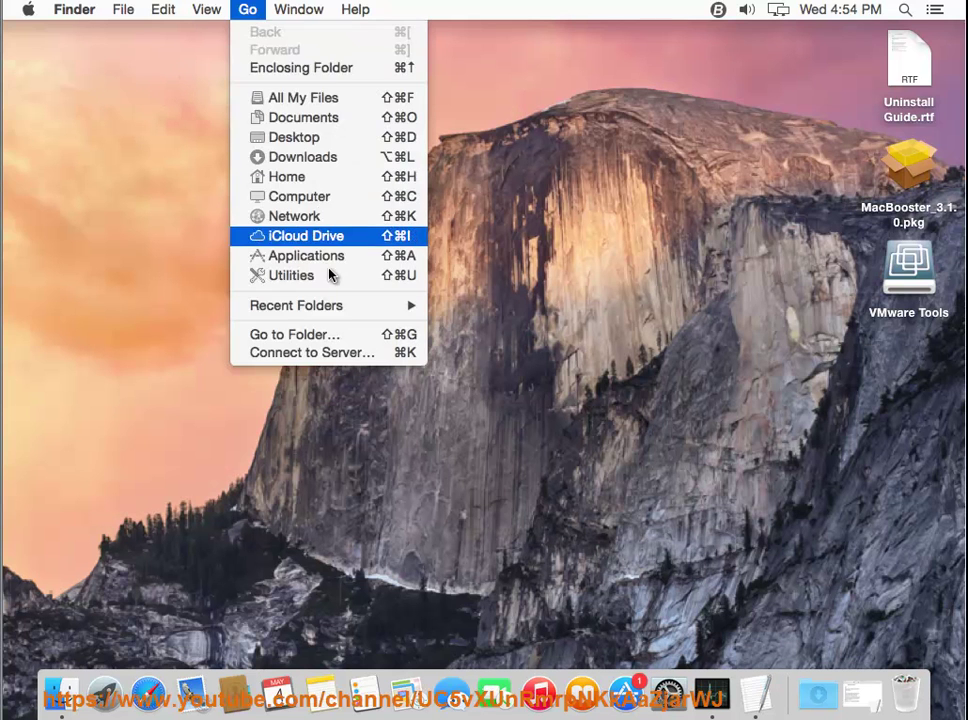
pyautogui.click(335, 201)
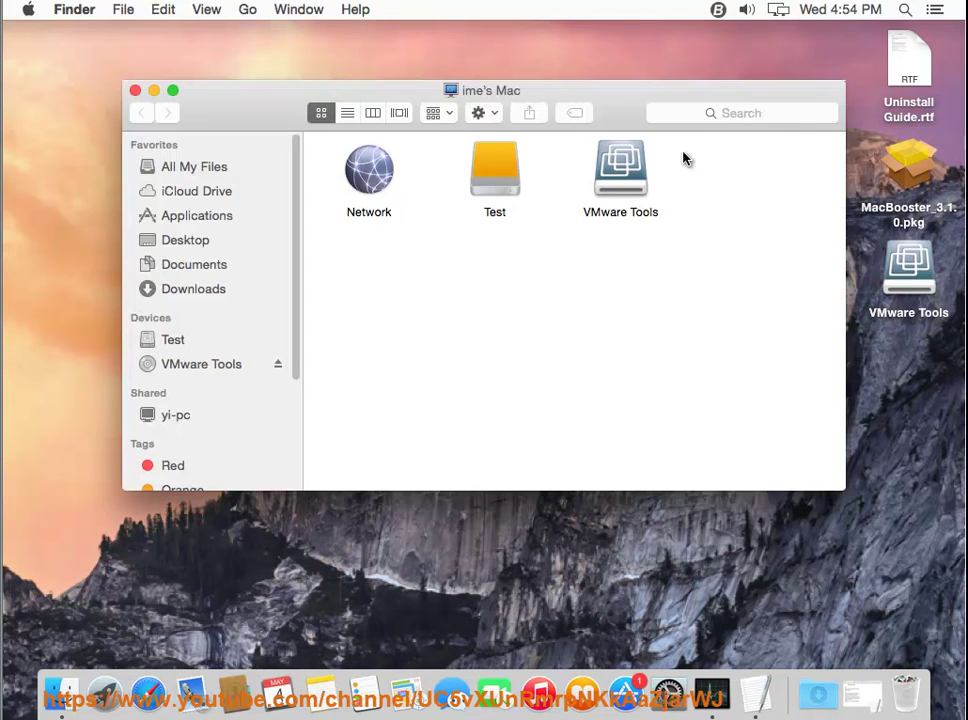
pyautogui.click(789, 117)
pyautogui.write('MA')
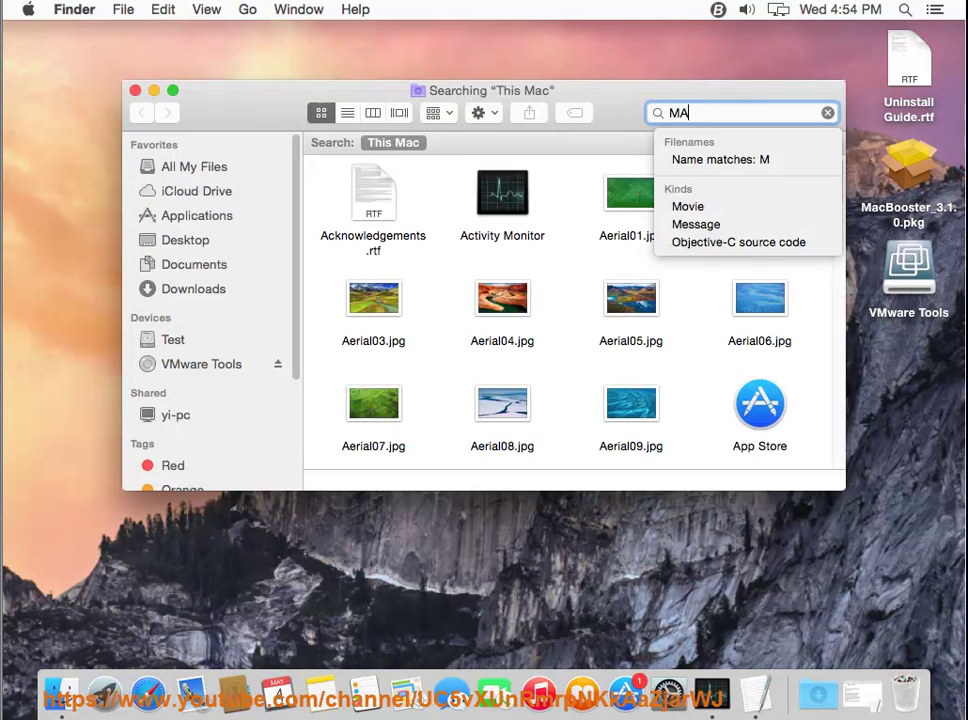
pyautogui.write('CBO')
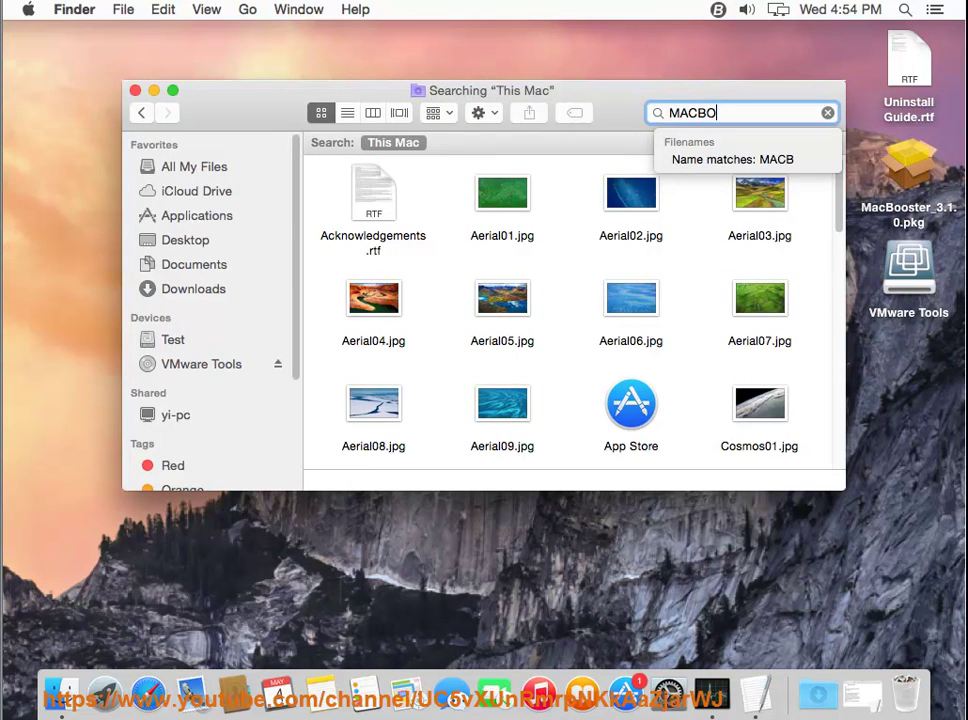
pyautogui.write('OS')
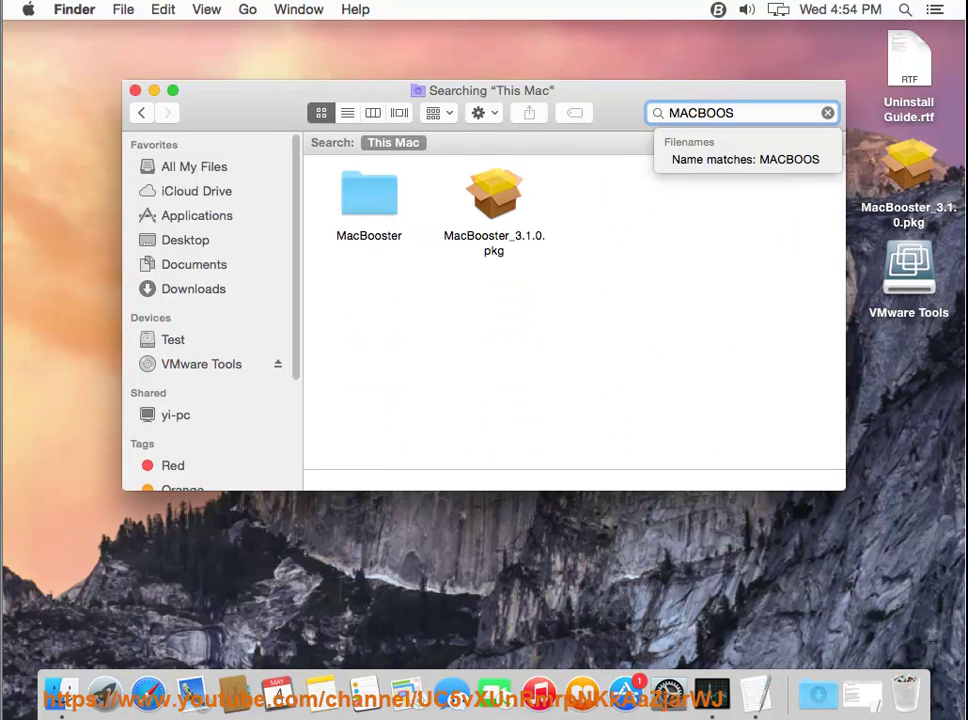
# - Move the found MacBooster folder and MacBooster_3.1.0.pkg to the Trash and close the search window
pyautogui.moveTo(594, 285); pyautogui.dragTo(335, 190)
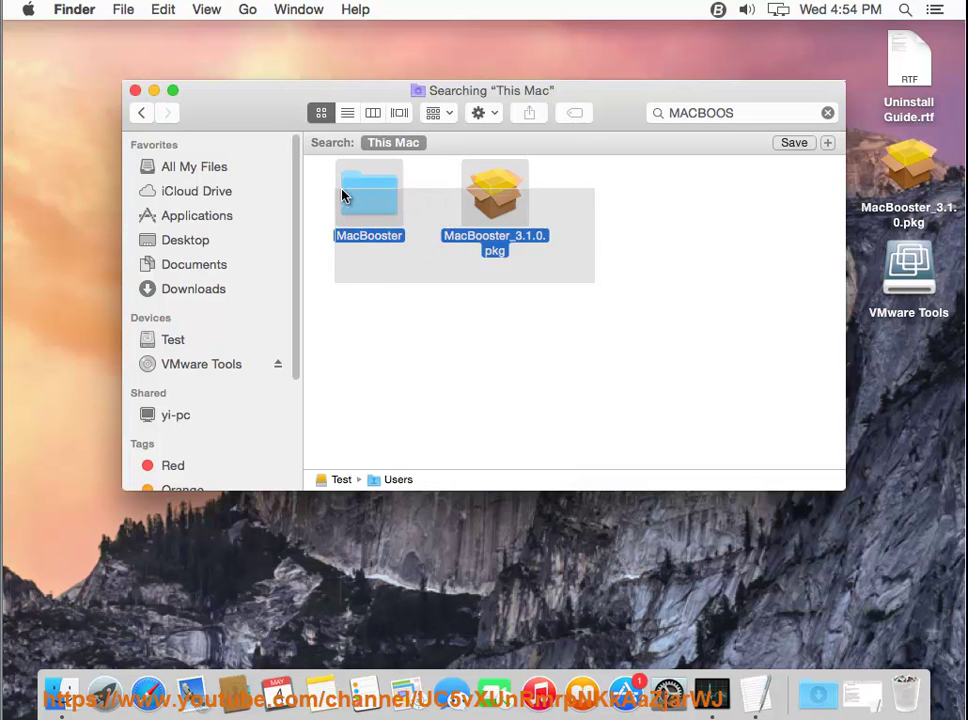
pyautogui.rightClick(350, 188)
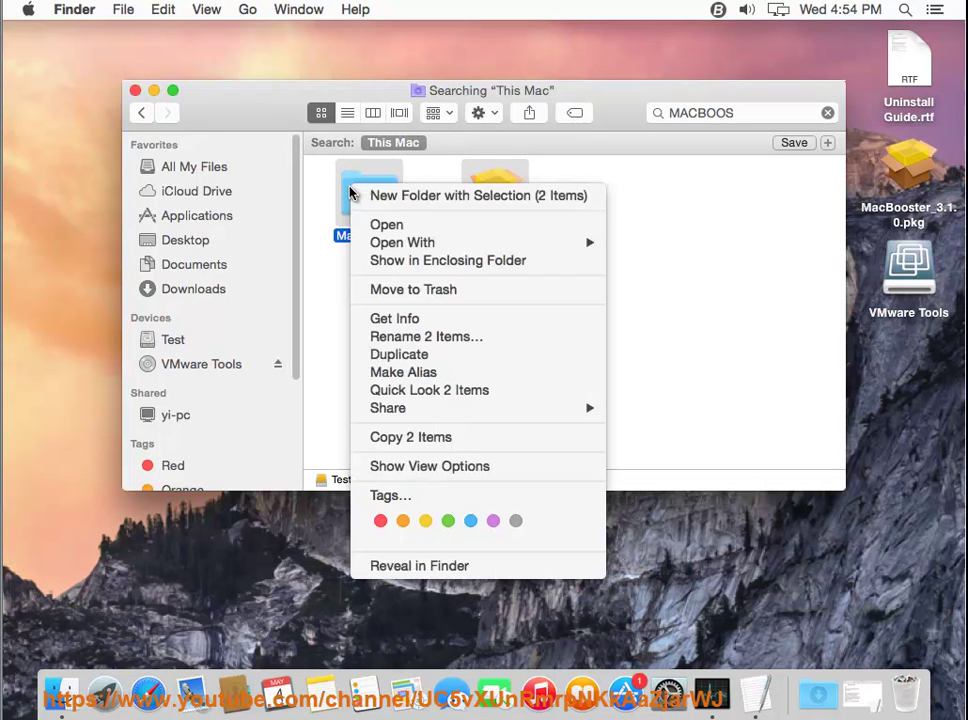
pyautogui.click(396, 290)
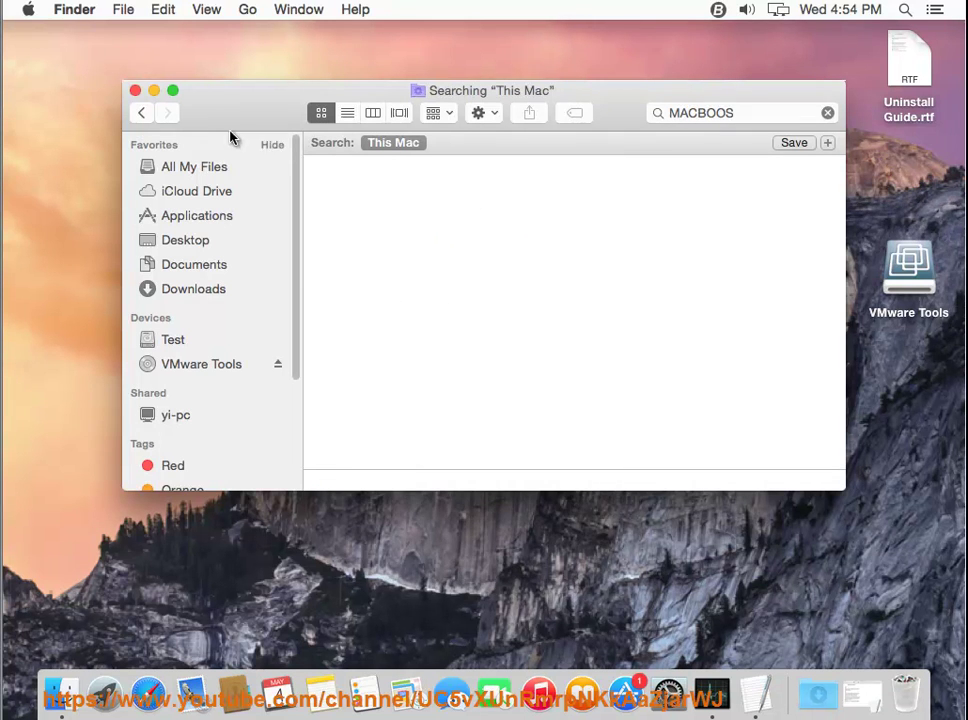
pyautogui.click(135, 91)
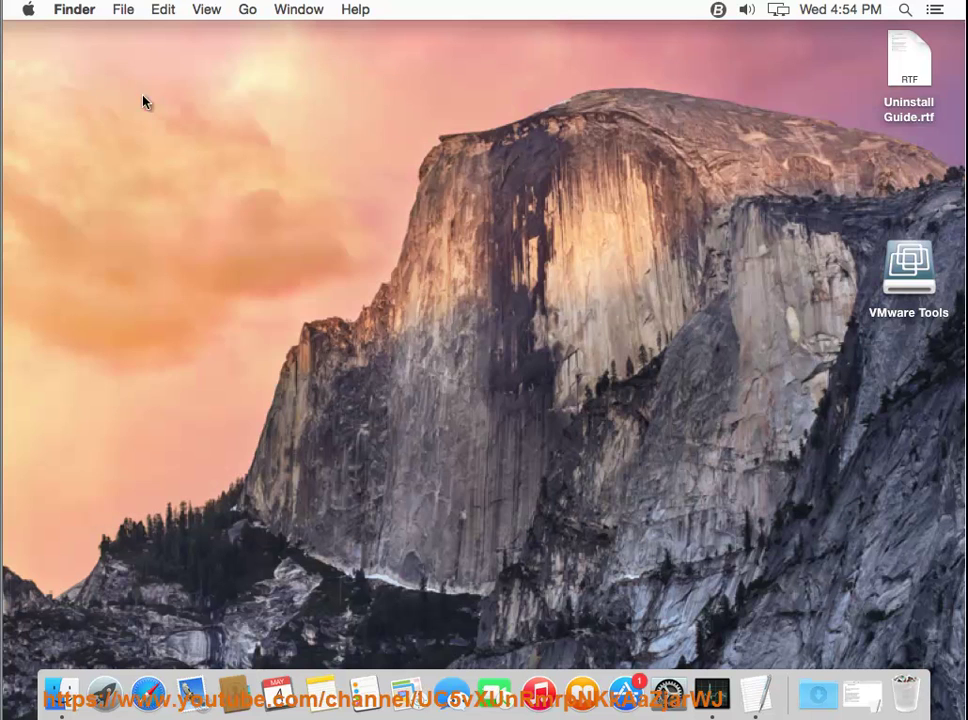
# - Open the Trash, select all the MacBooster items and start emptying it, moving the confirmation dialog below the items
pyautogui.click(905, 690)
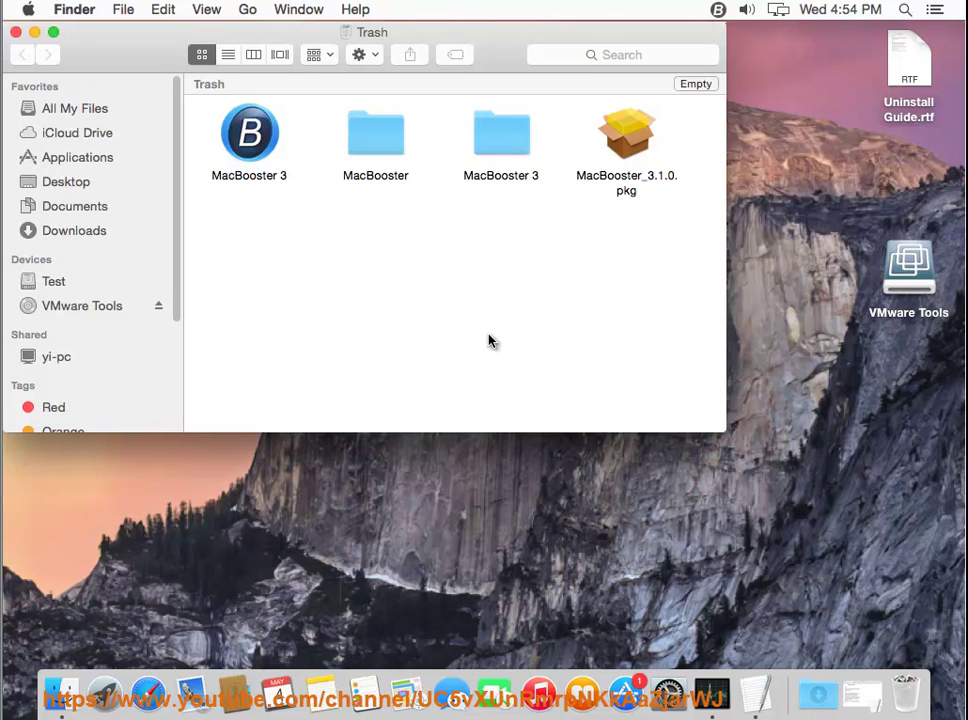
pyautogui.moveTo(675, 255); pyautogui.dragTo(172, 95)
pyautogui.click(692, 86)
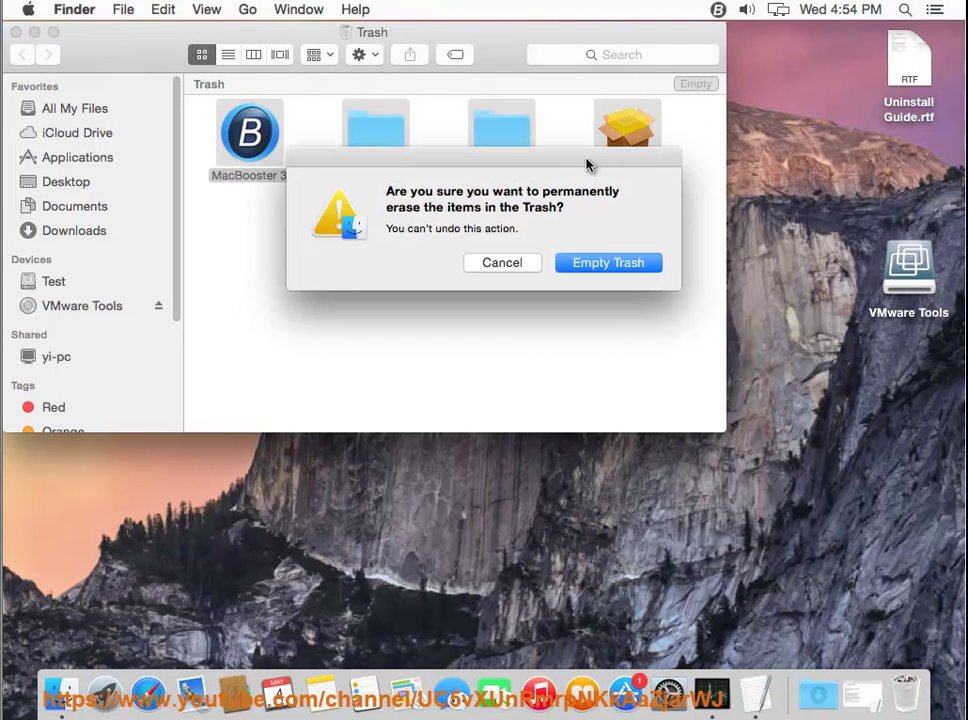
pyautogui.moveTo(595, 167); pyautogui.dragTo(493, 217)
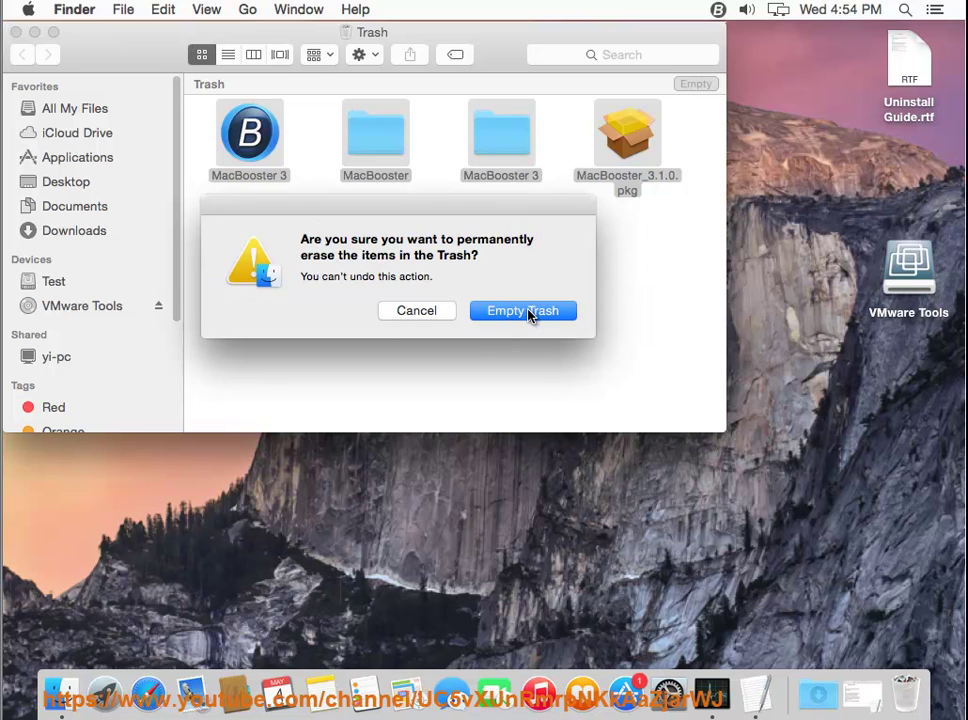
# - Switch to Activity Monitor, inspect the open files and ports of MacBooster mini, and force quit the process
pyautogui.click(711, 690)
pyautogui.click(200, 162)
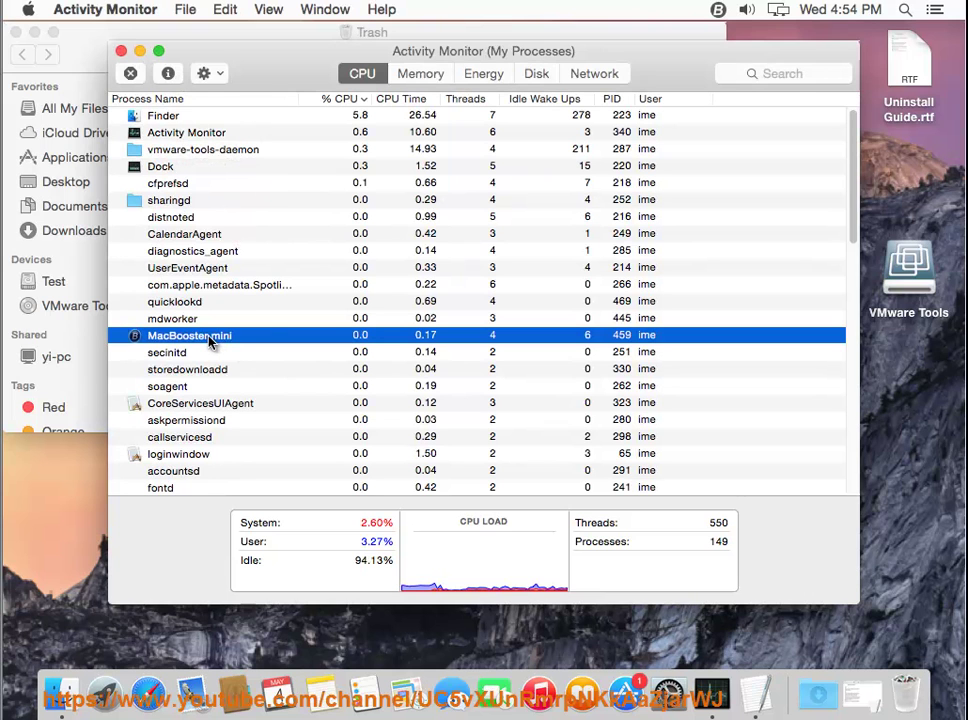
pyautogui.click(168, 73)
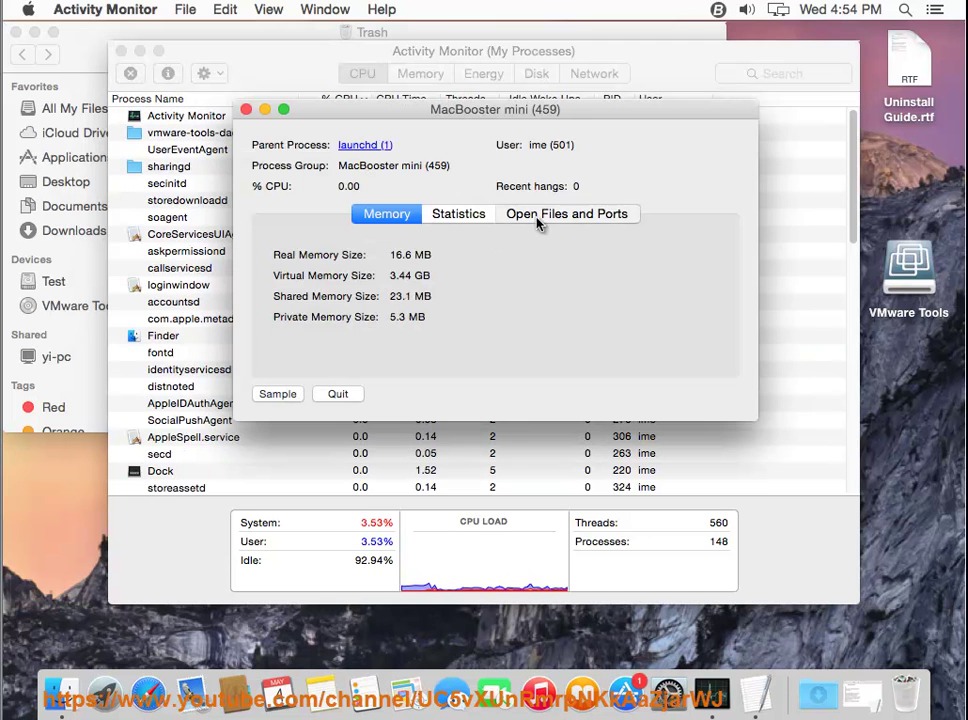
pyautogui.click(537, 222)
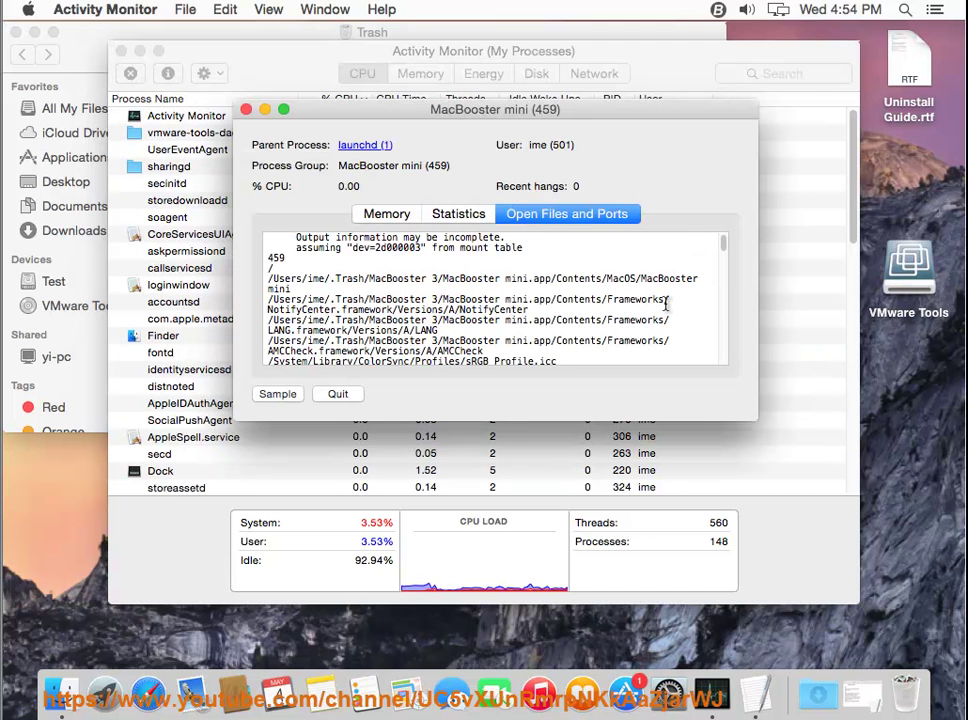
pyautogui.click(342, 395)
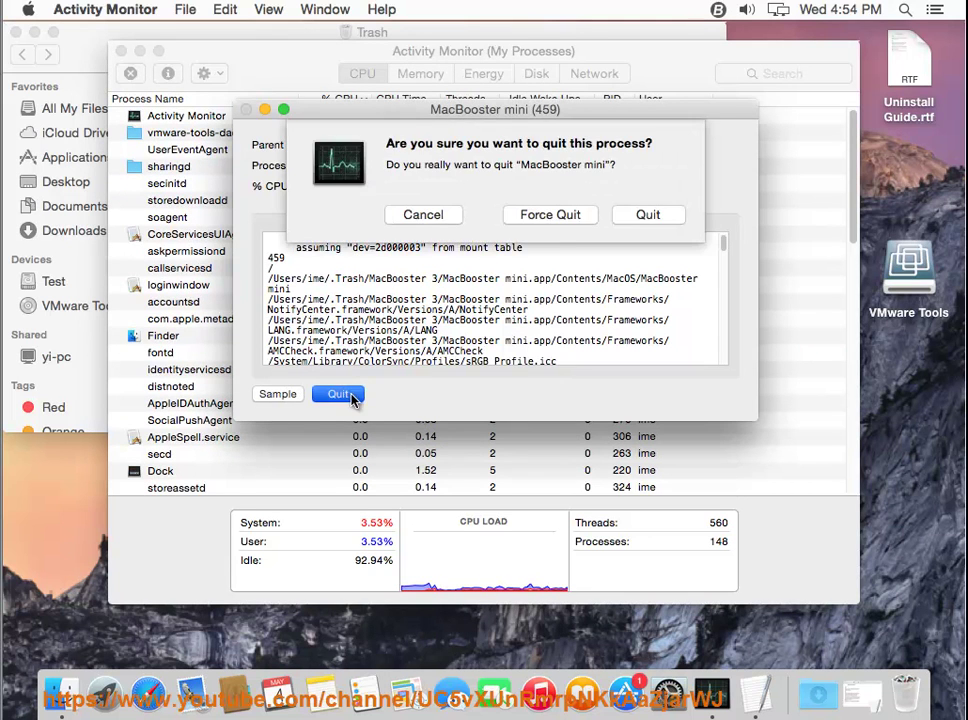
pyautogui.click(562, 219)
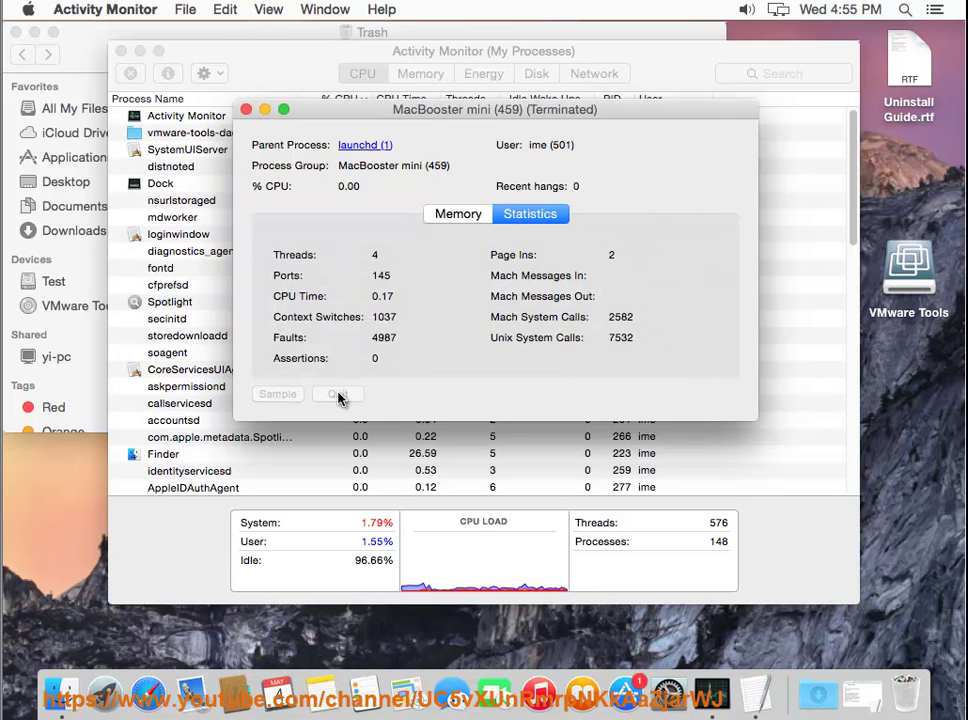
pyautogui.click(246, 110)
# - Check the process list for remaining MacBooster entries, close Activity Monitor and return to the Trash confirmation dialog
pyautogui.click(224, 216)
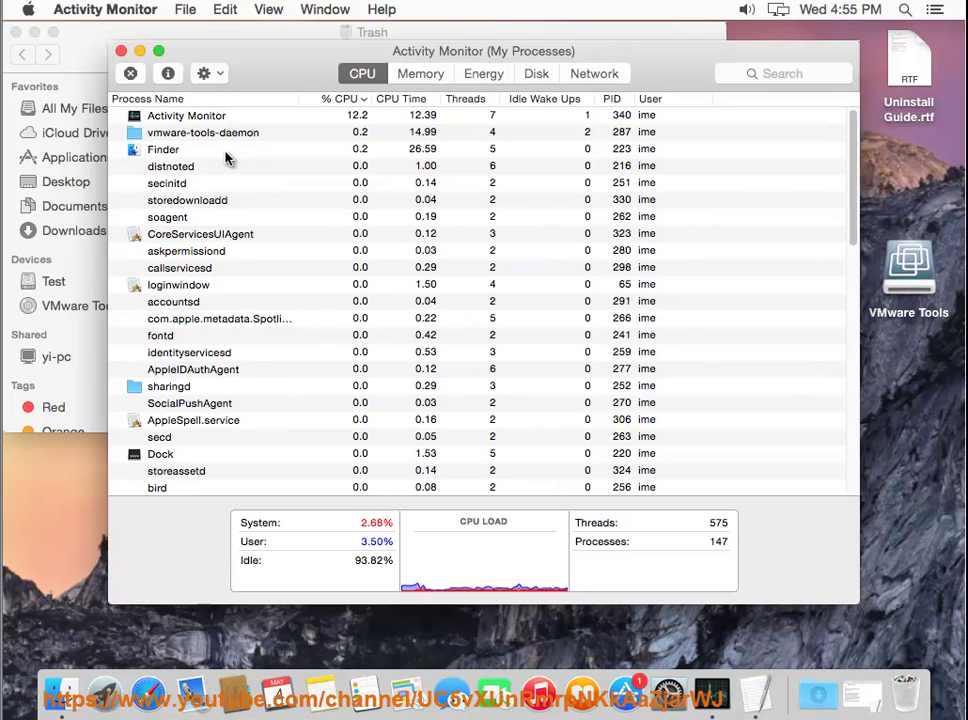
pyautogui.press('Up')
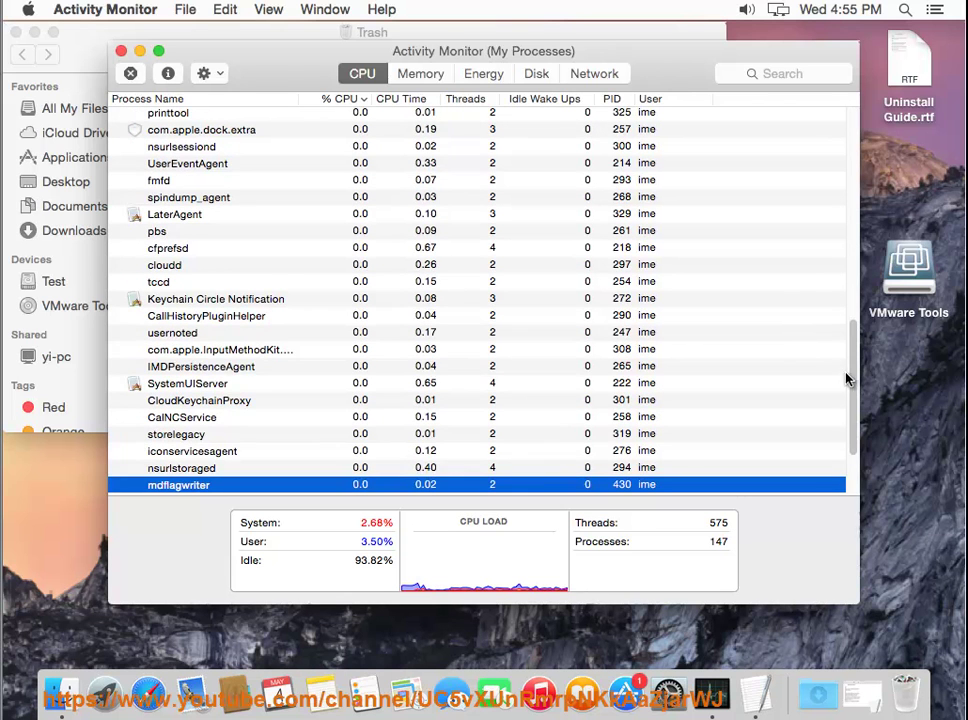
pyautogui.scroll(3, 851, 382)
pyautogui.scroll(5, 858, 258)
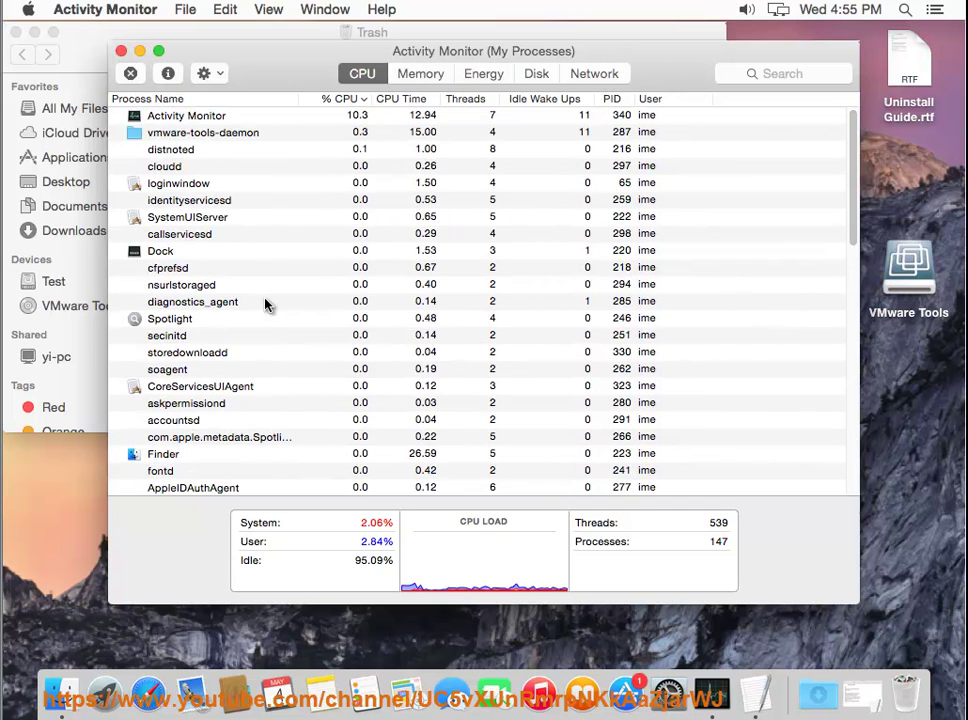
pyautogui.moveTo(858, 181); pyautogui.dragTo(840, 455)
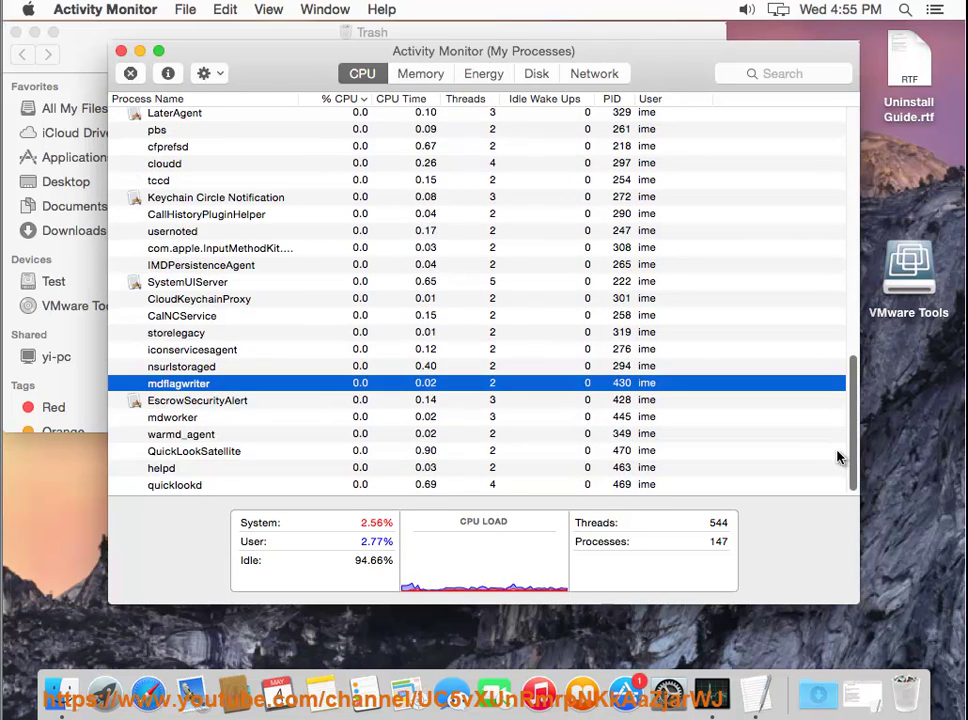
pyautogui.click(121, 51)
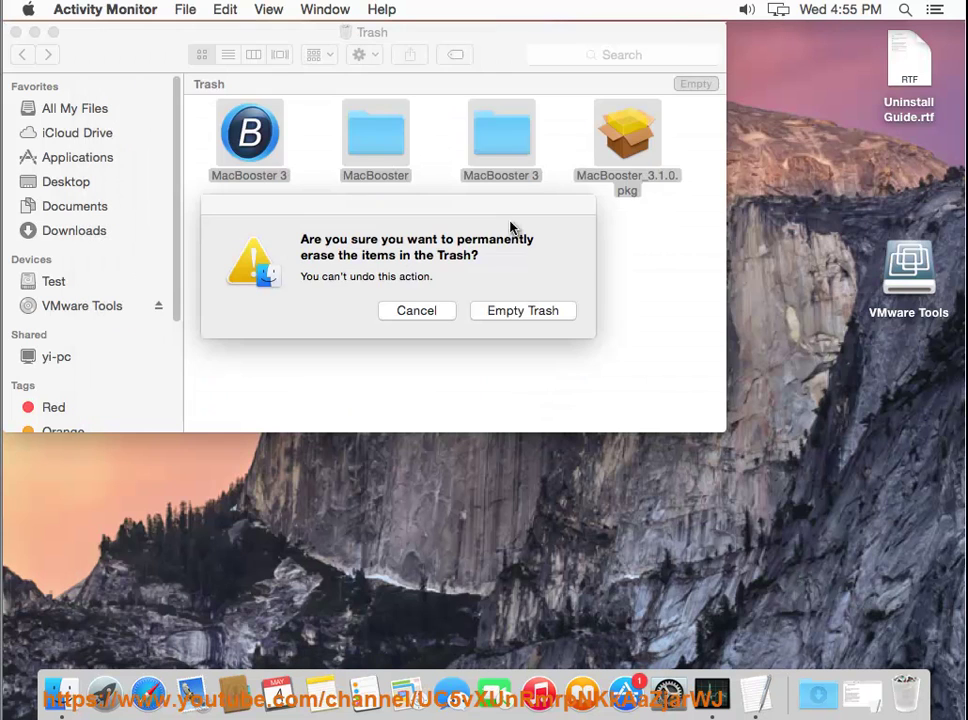
pyautogui.click(443, 236)
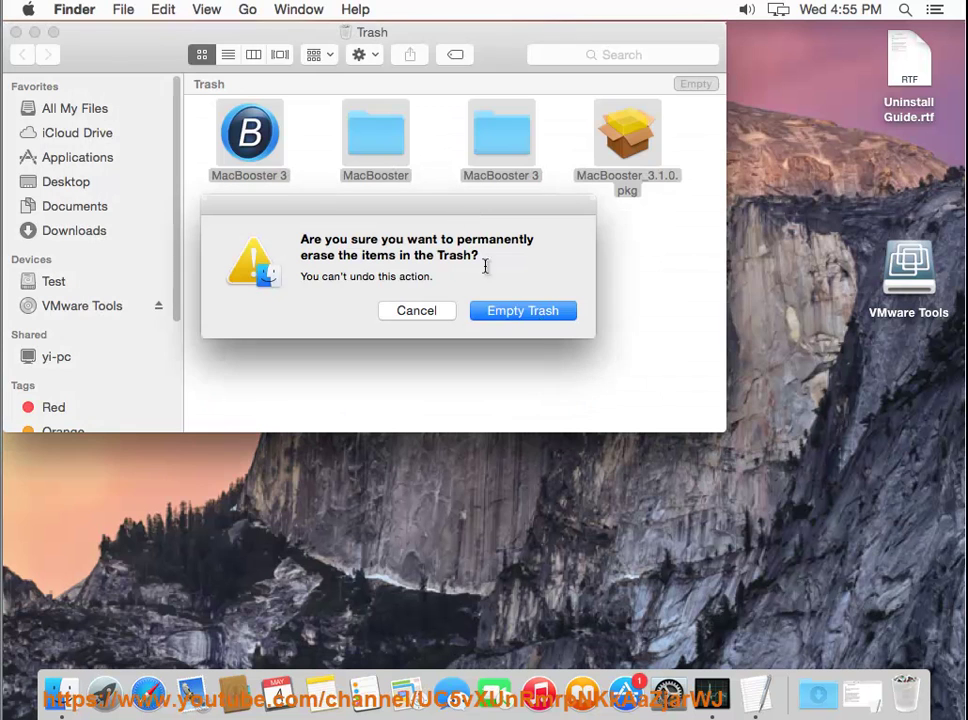